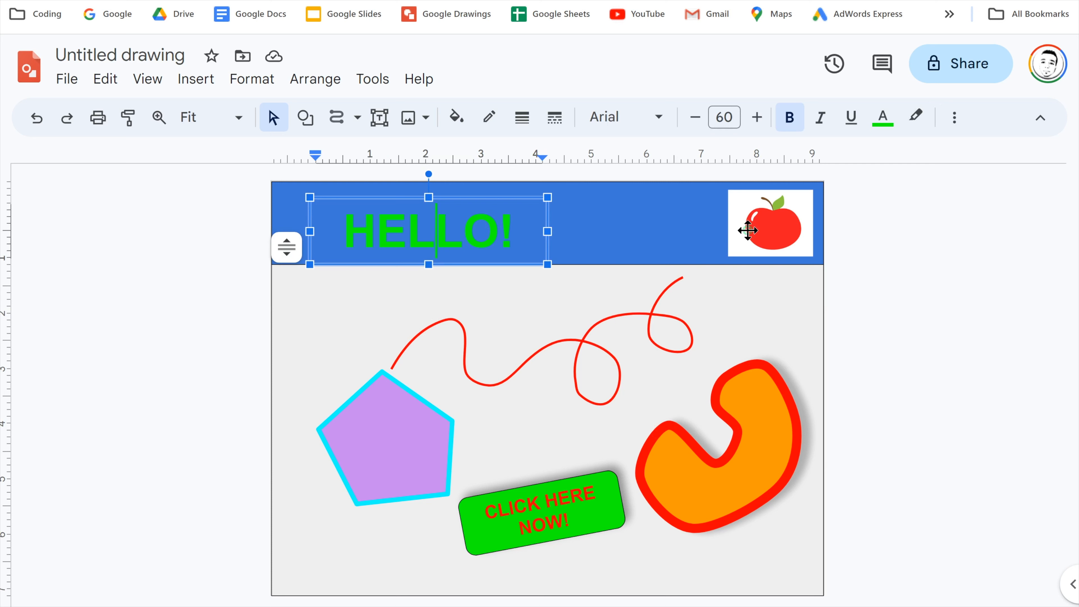
Step: Inspect the background, orange curved shape, green button and other elements of the sample drawing by selecting them in turn
{"action": "left_click", "coordinate": [658, 241]}
{"action": "left_click", "coordinate": [664, 299]}
{"action": "left_click", "coordinate": [750, 317]}
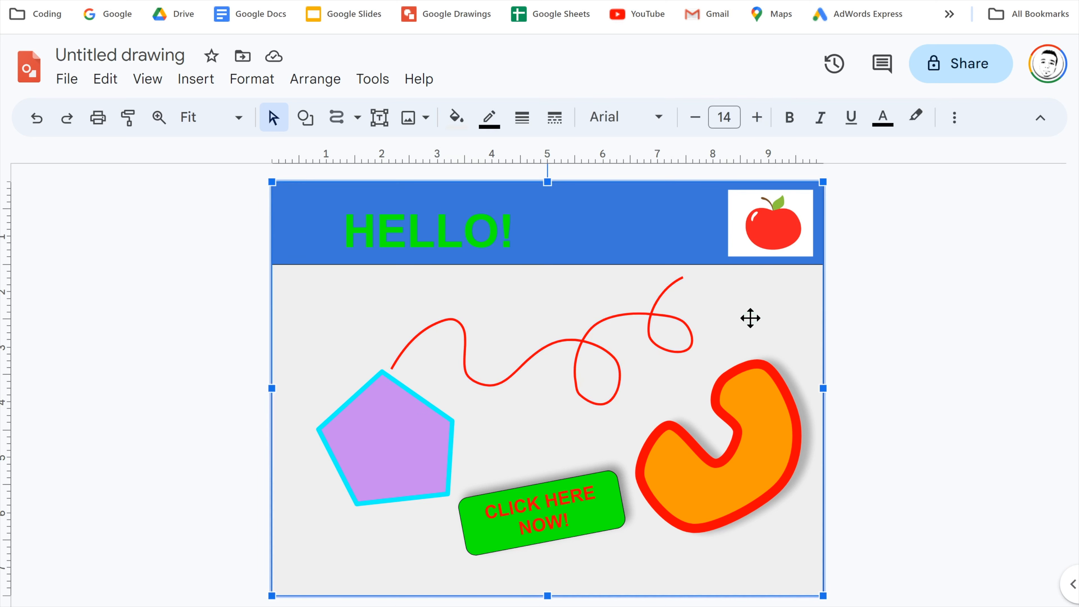
{"action": "left_click", "coordinate": [765, 411]}
{"action": "left_click", "coordinate": [611, 491]}
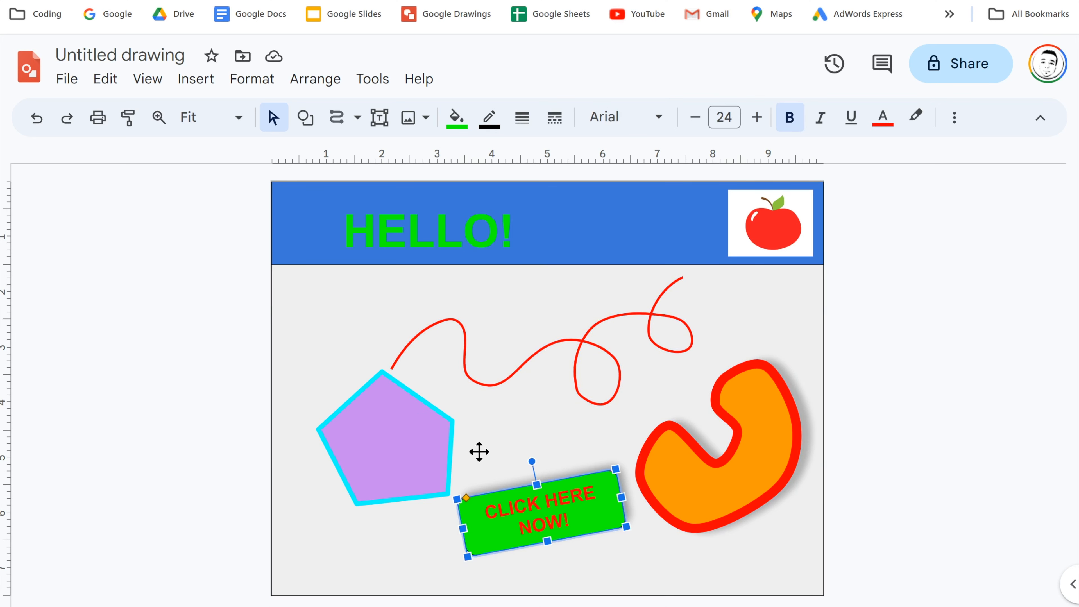
{"action": "left_click", "coordinate": [438, 443]}
{"action": "left_click", "coordinate": [512, 442]}
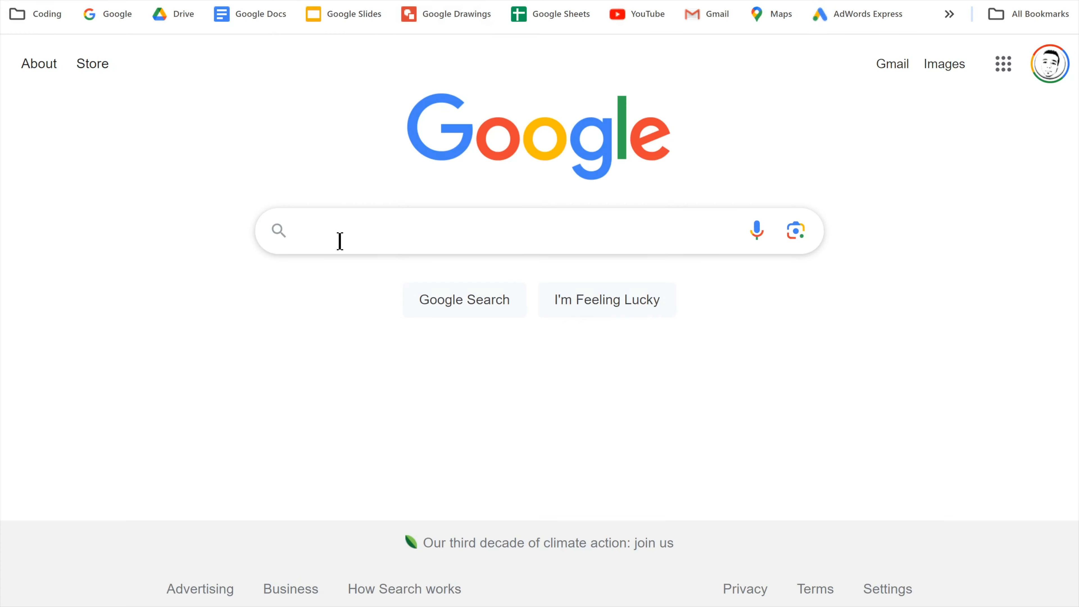
Step: Search Google for "goodle drawing" and open the Google Drawings result
{"action": "left_click", "coordinate": [337, 238]}
{"action": "type", "text": "goodl"}
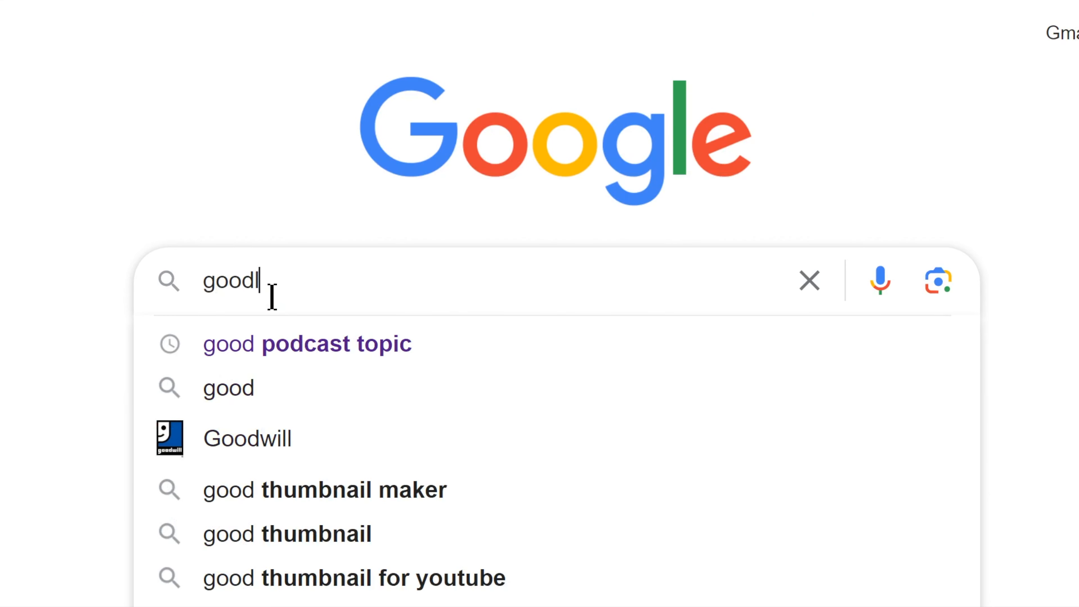
{"action": "type", "text": "e drawing"}
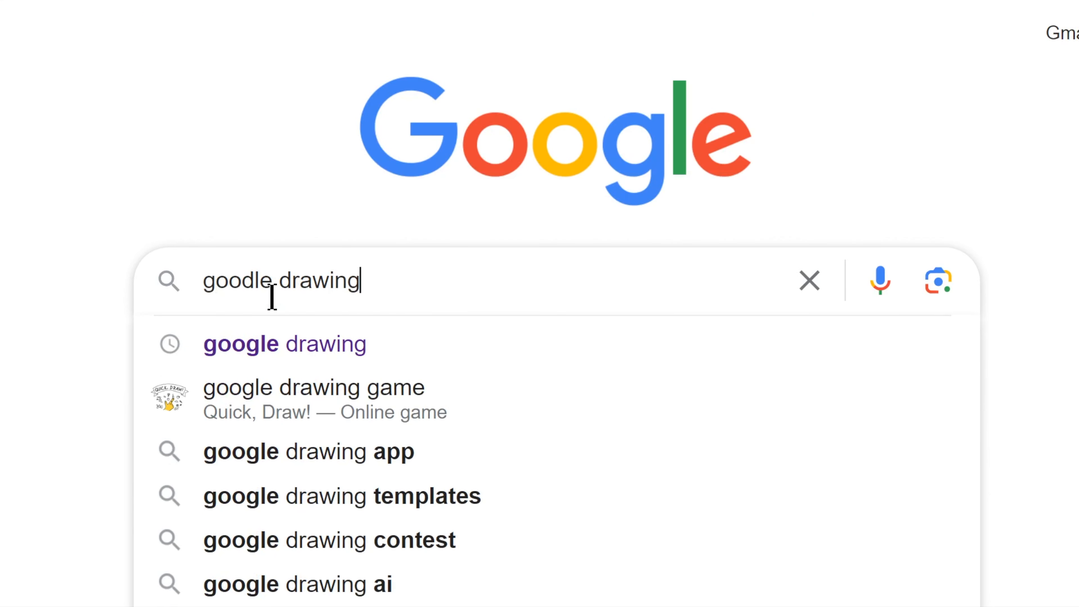
{"action": "key", "text": "Return"}
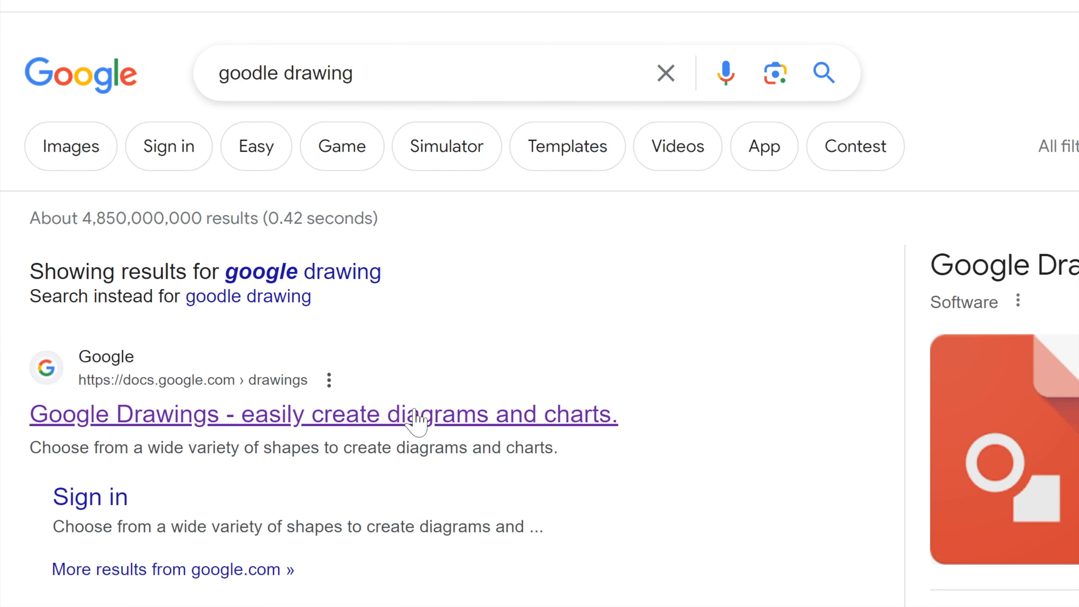
{"action": "left_click", "coordinate": [414, 419]}
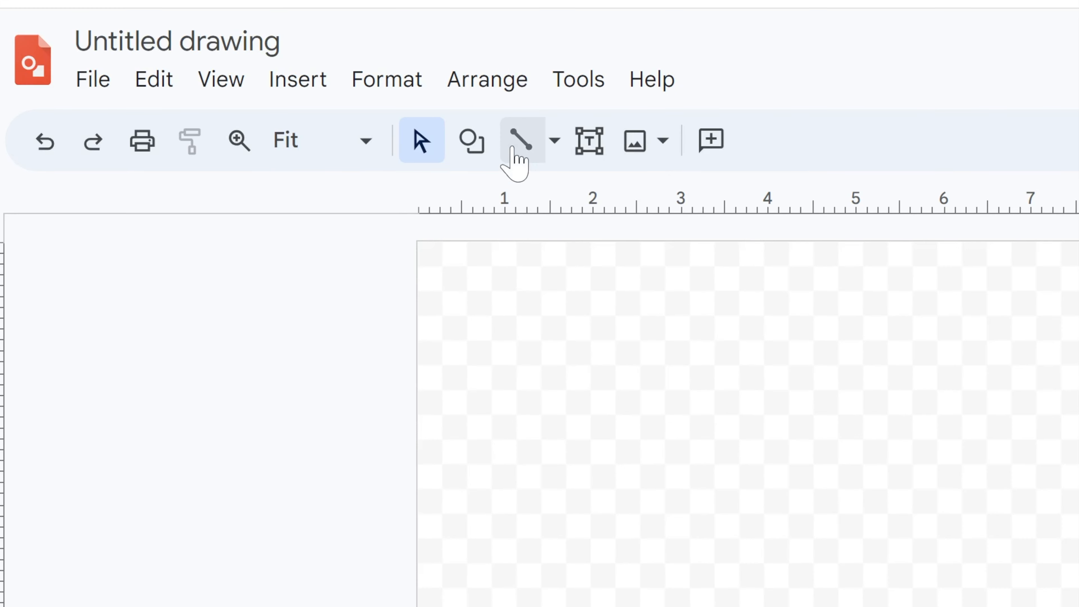
Step: Draw a freehand Scribble with two loops, about 6 inches wide, across the upper middle of the canvas
{"action": "left_click", "coordinate": [554, 141]}
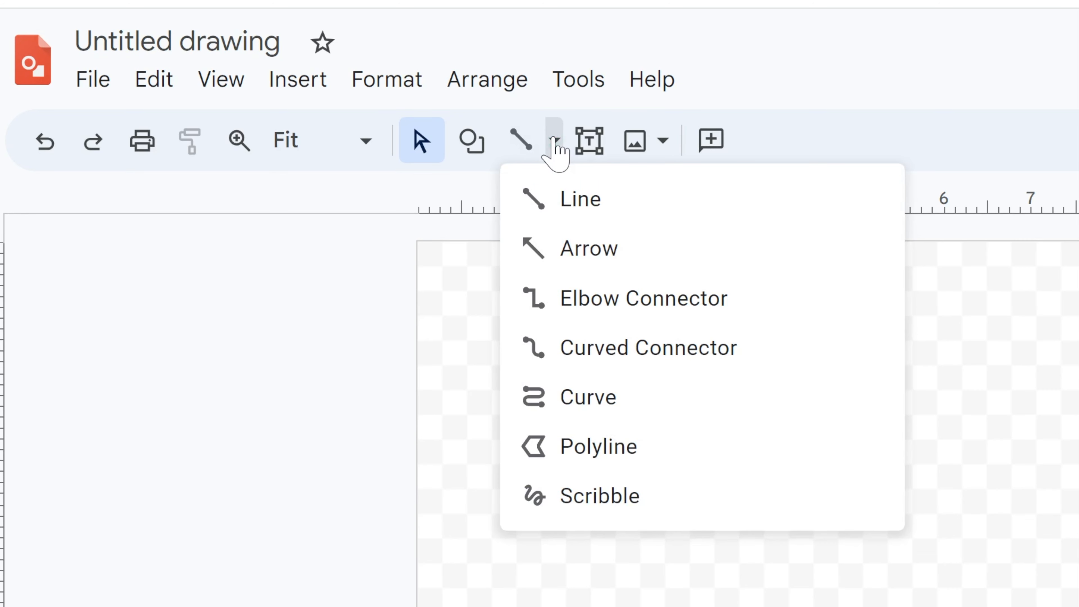
{"action": "left_click", "coordinate": [603, 497]}
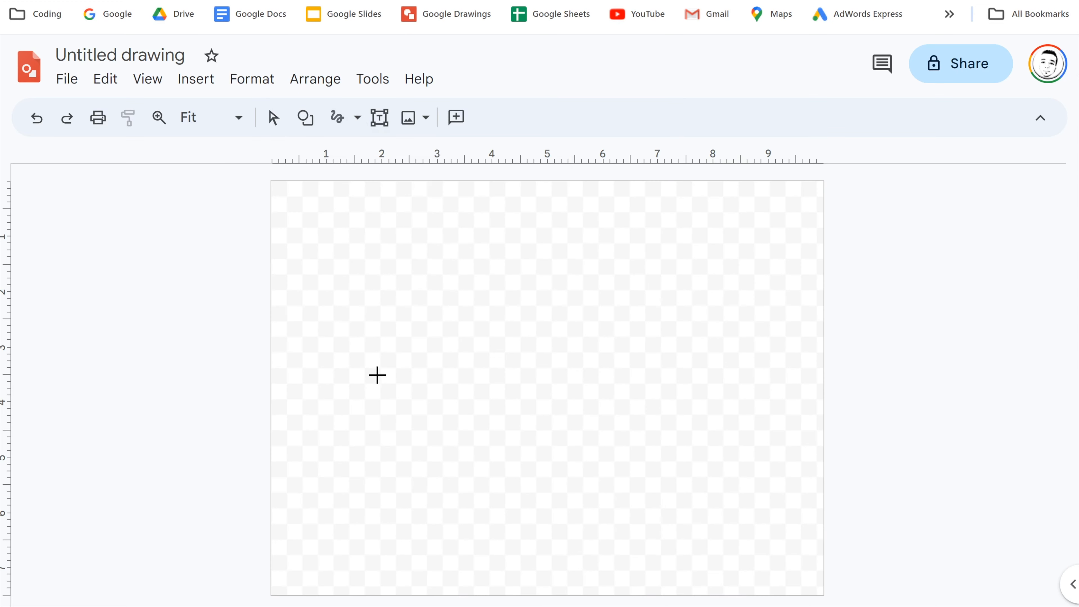
{"action": "left_click_drag", "start_coordinate": [621, 418], "coordinate": [615, 316]}
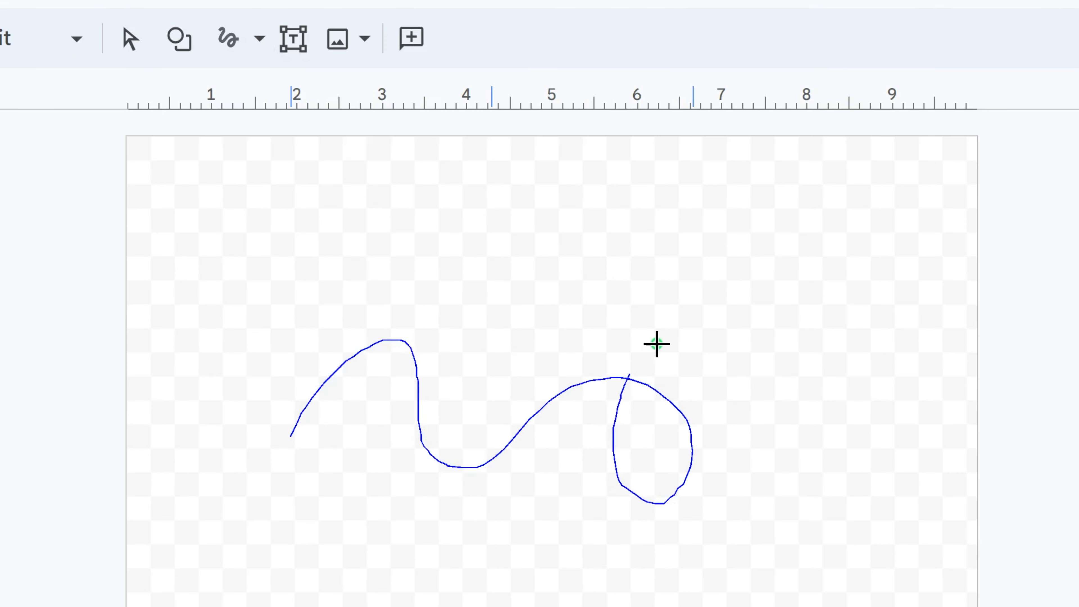
{"action": "left_click_drag", "start_coordinate": [803, 258], "coordinate": [803, 257]}
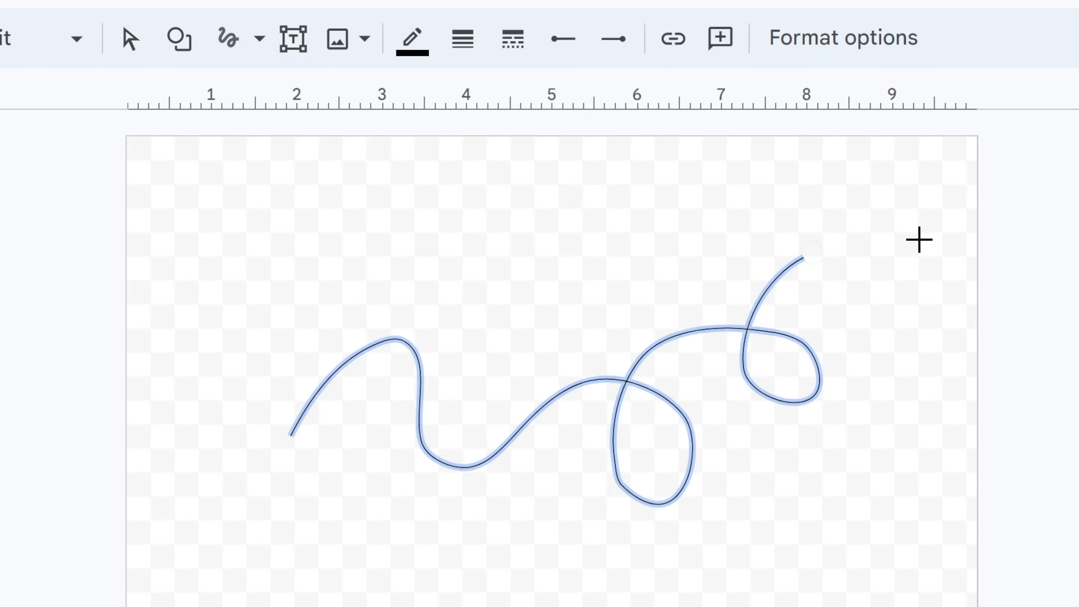
Step: Set the scribble's line color to red and its line weight to 4px
{"action": "left_click", "coordinate": [477, 90]}
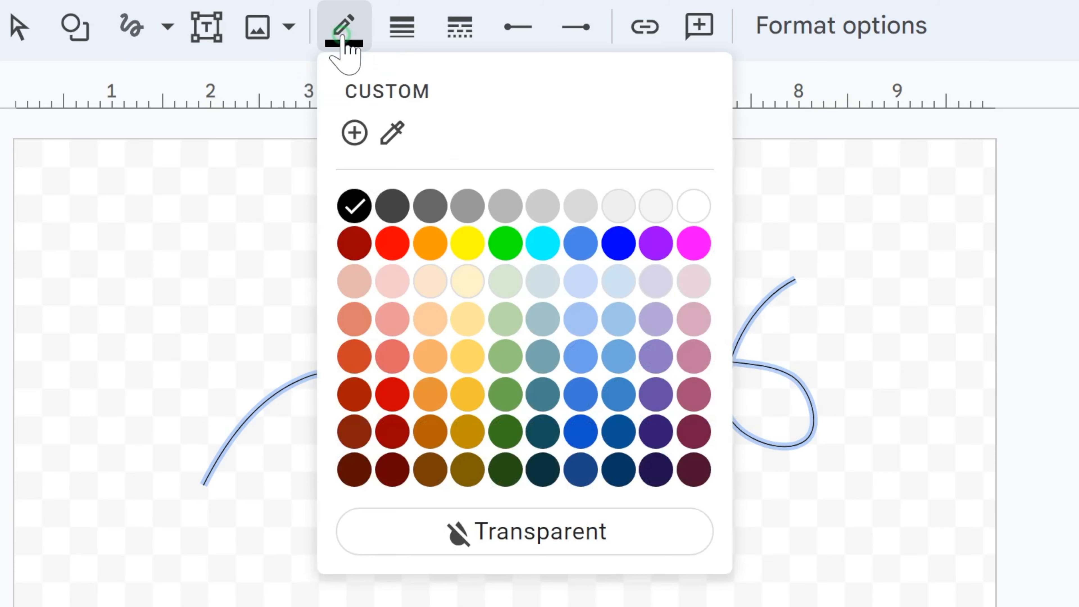
{"action": "left_click", "coordinate": [390, 240]}
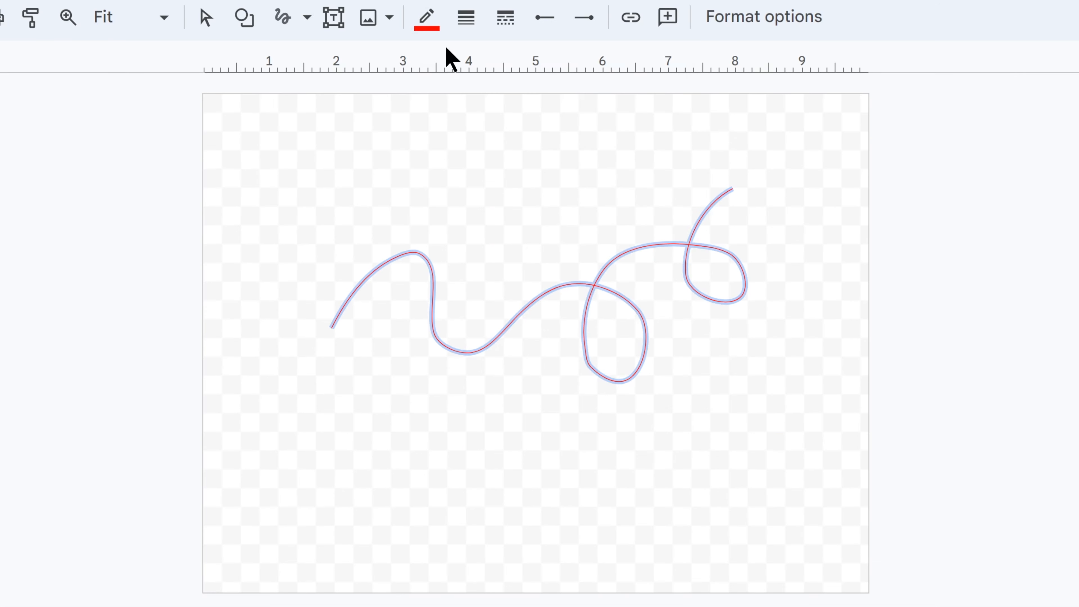
{"action": "left_click", "coordinate": [463, 21]}
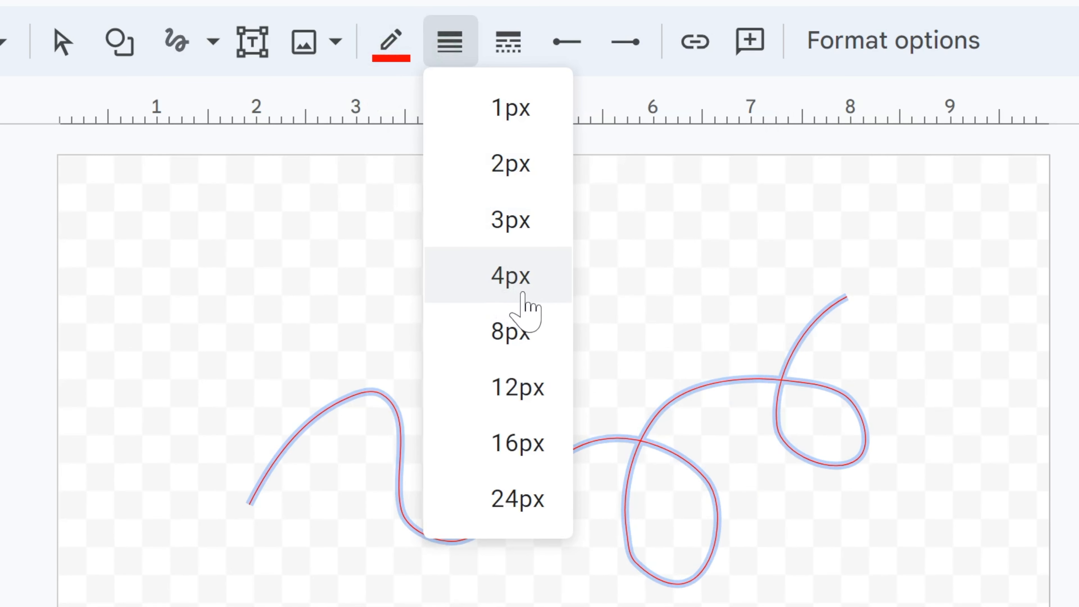
{"action": "left_click", "coordinate": [522, 293]}
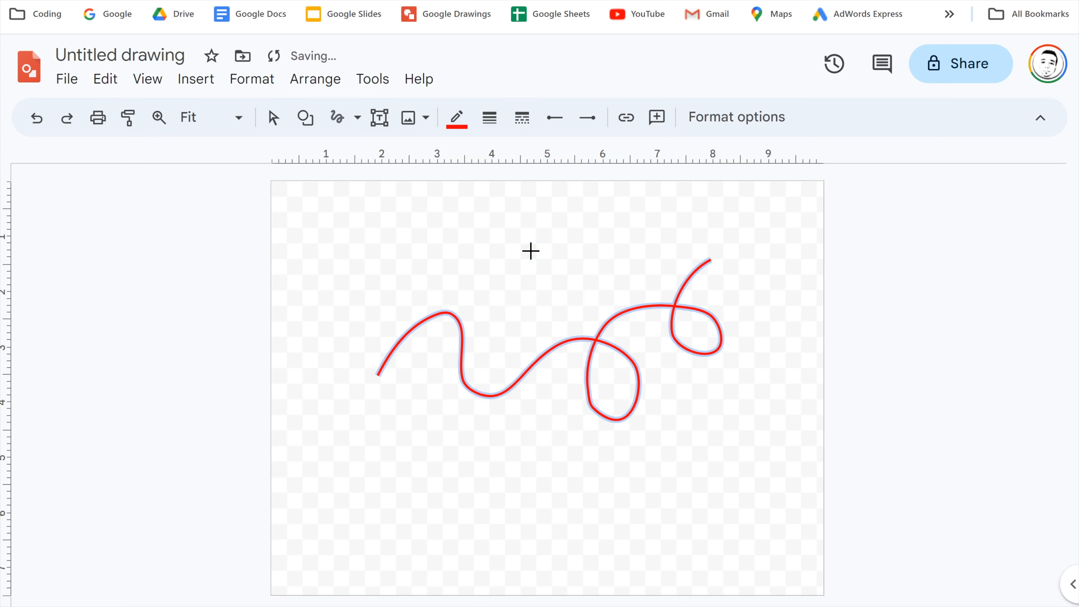
Step: Move the scribble around the canvas with the Select tool, leave it further right and lower, and deselect it
{"action": "left_click", "coordinate": [273, 117]}
{"action": "left_click", "coordinate": [399, 220]}
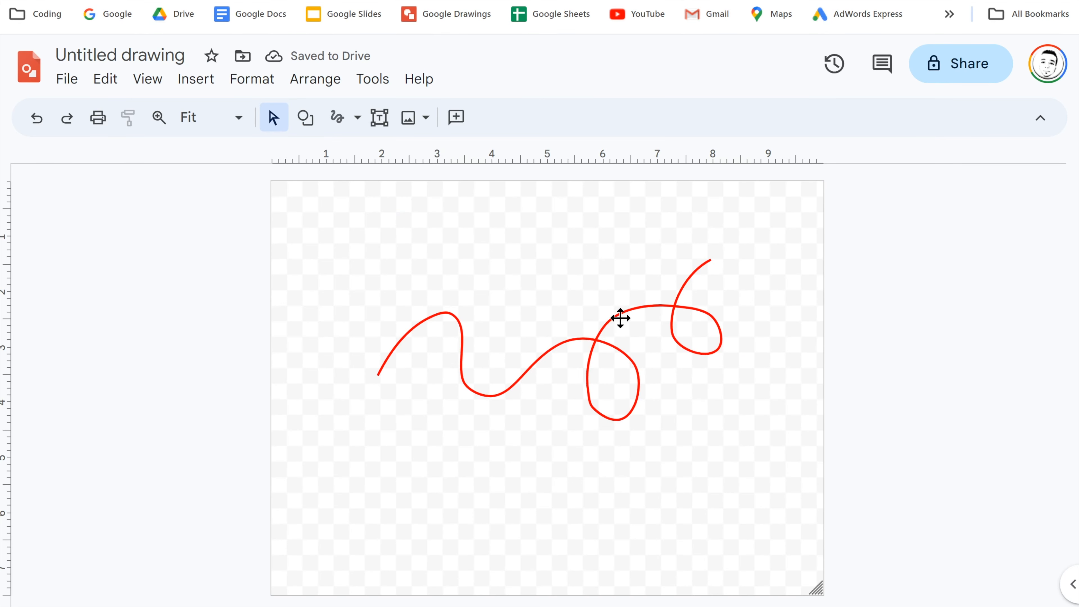
{"action": "mouse_move", "coordinate": [620, 318]}
{"action": "left_mouse_down"}
{"action": "mouse_move", "coordinate": [581, 282]}
{"action": "mouse_move", "coordinate": [641, 277]}
{"action": "left_mouse_up"}
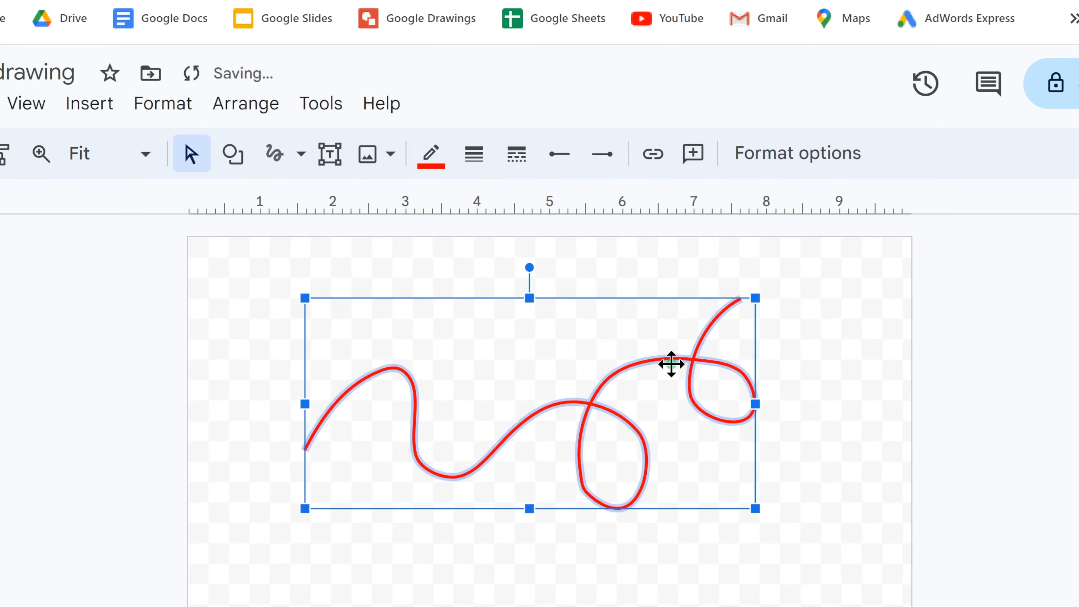
{"action": "left_click_drag", "start_coordinate": [671, 364], "coordinate": [754, 457]}
{"action": "left_click", "coordinate": [651, 322]}
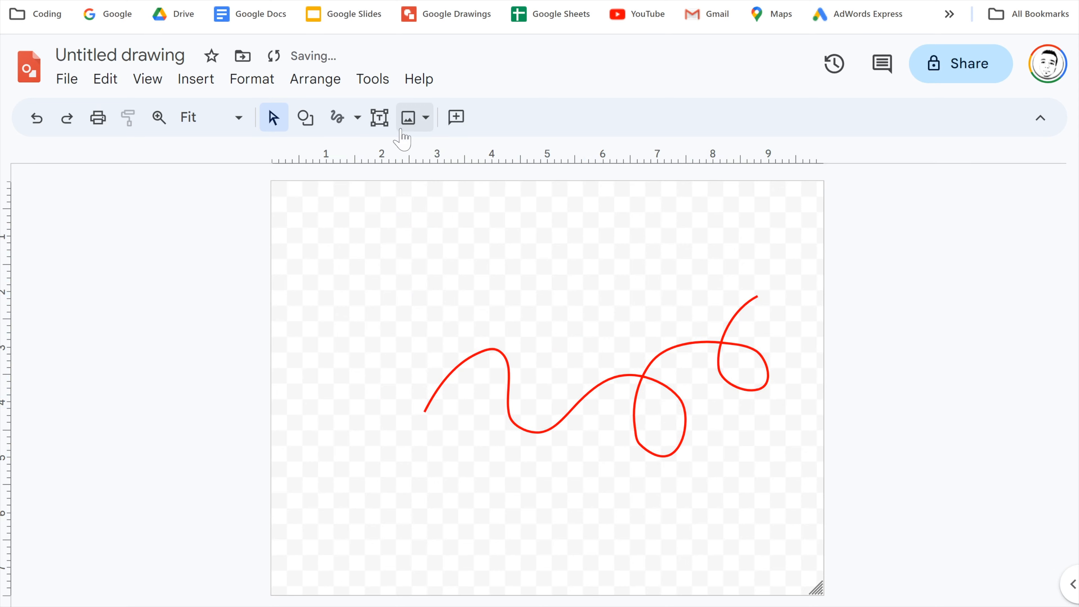
Step: Add a text box about 4.3 inches wide above the scribble, containing the text "HELLO!"
{"action": "left_click", "coordinate": [379, 119]}
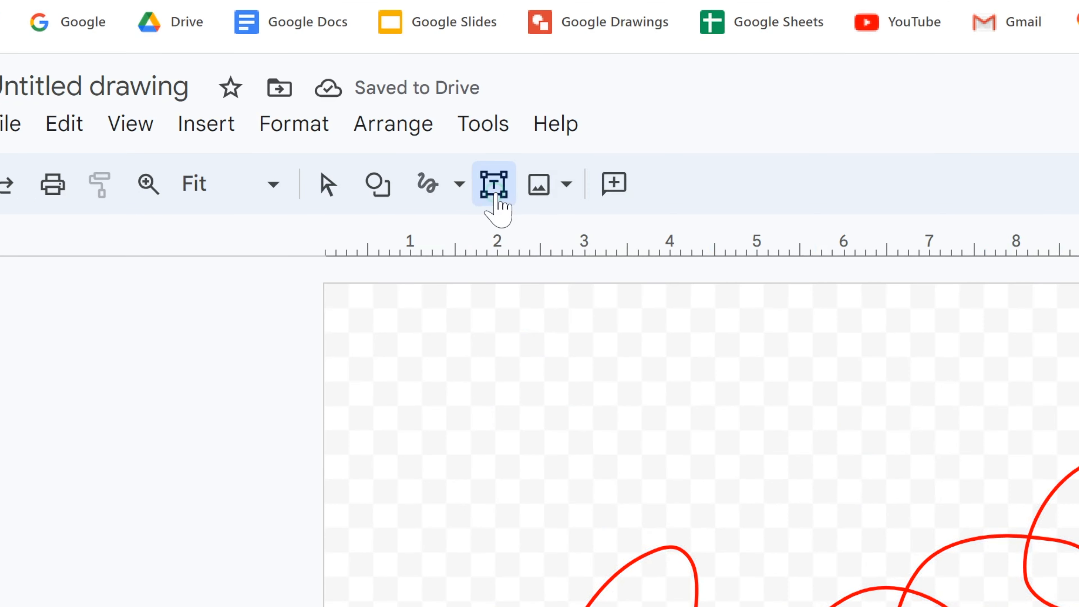
{"action": "left_click_drag", "start_coordinate": [392, 349], "coordinate": [490, 422]}
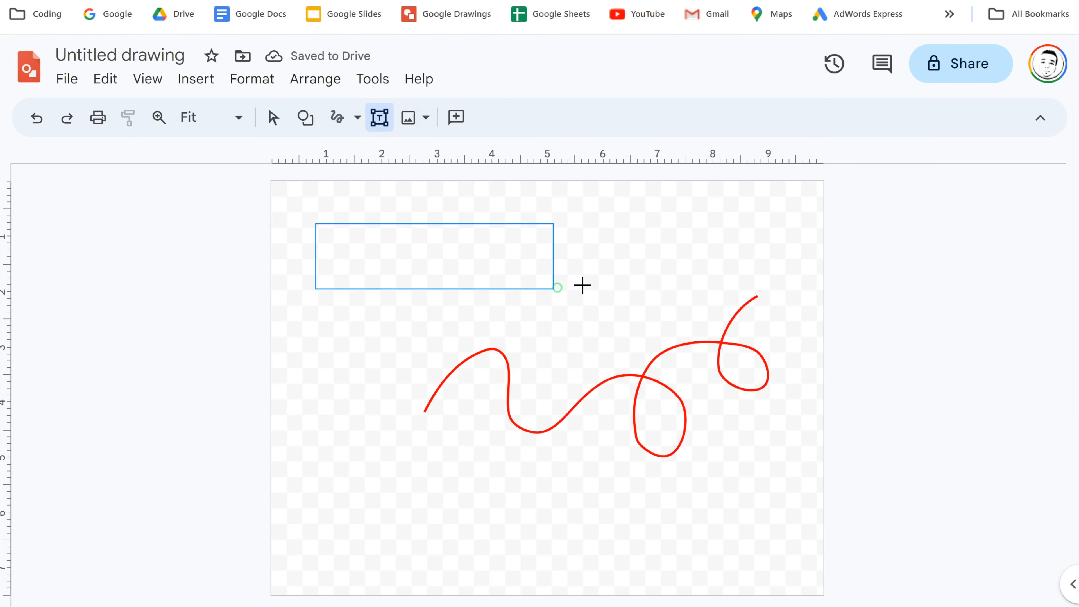
{"action": "left_click_drag", "start_coordinate": [581, 284], "coordinate": [580, 285]}
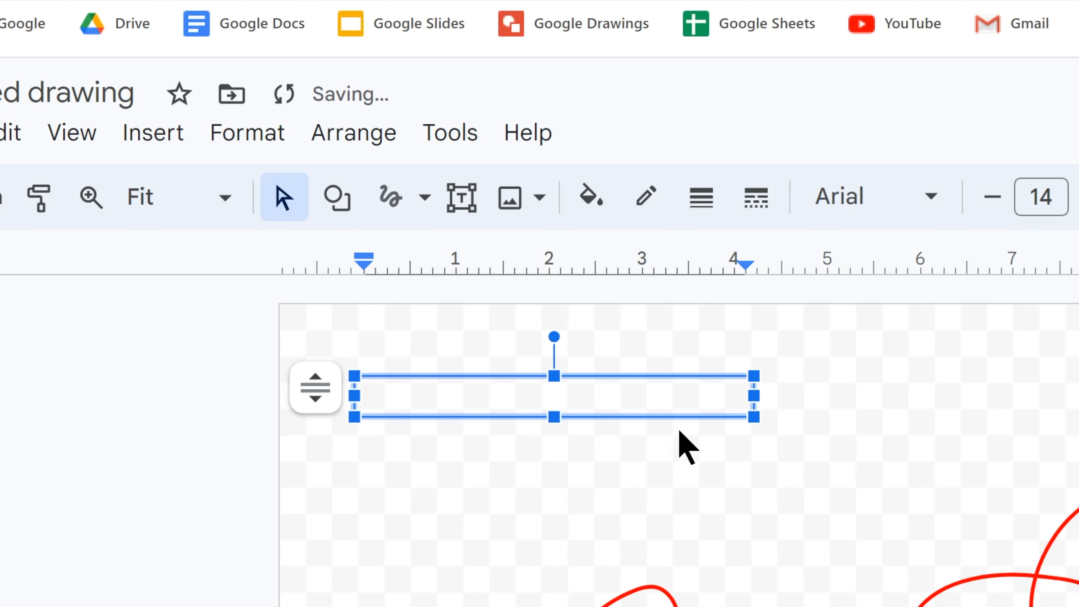
{"action": "type", "text": "HELLO"}
{"action": "type", "text": "!"}
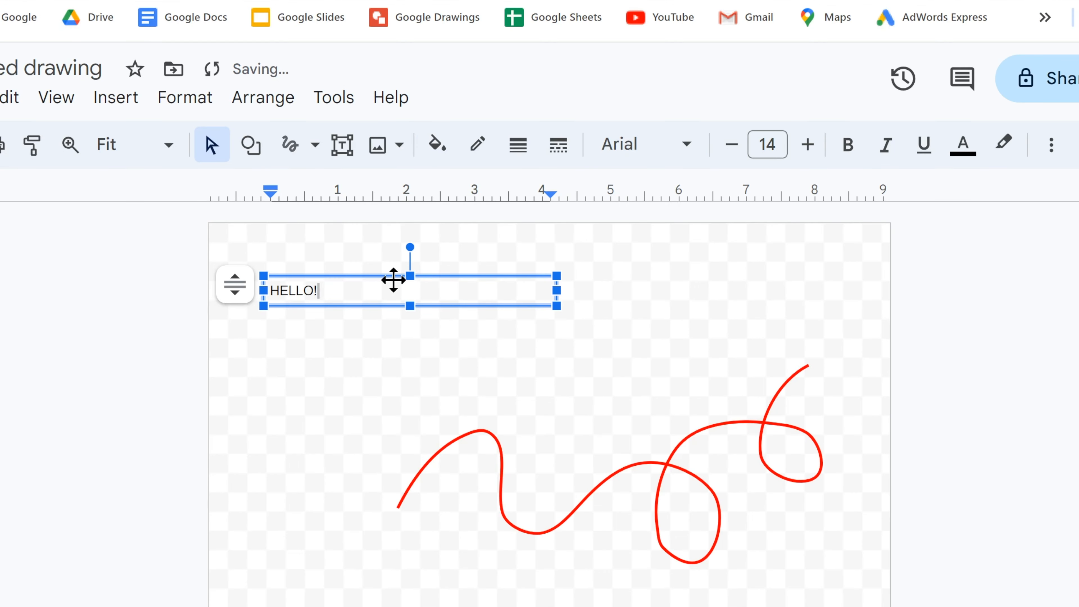
Step: Select the whole HELLO! text and increase its font size to 20
{"action": "left_click_drag", "start_coordinate": [365, 292], "coordinate": [233, 298]}
{"action": "left_click", "coordinate": [807, 144]}
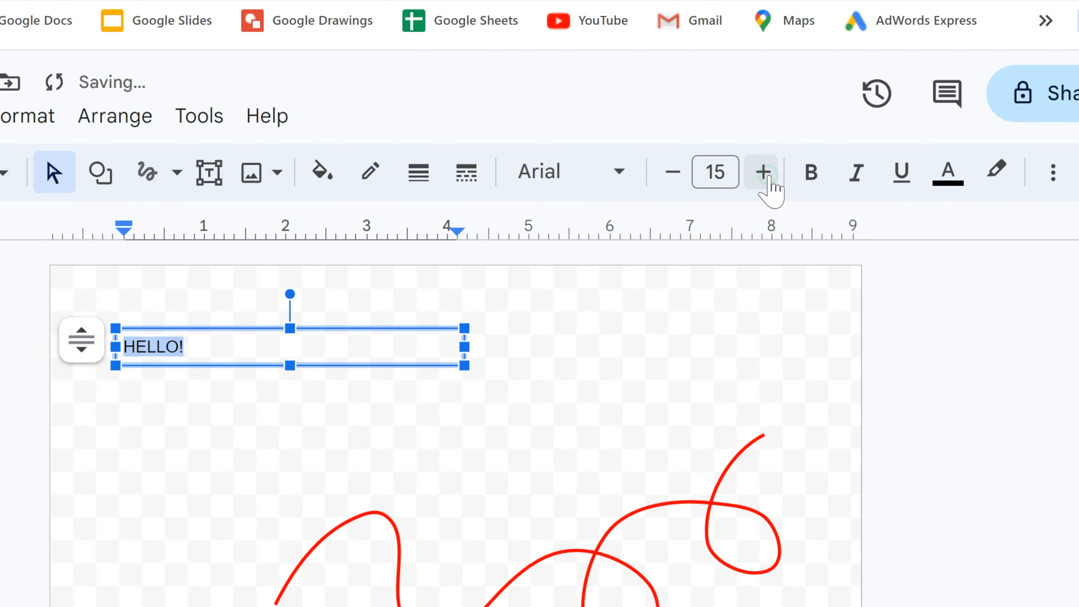
{"action": "left_click", "coordinate": [764, 173]}
{"action": "left_click", "coordinate": [765, 174]}
{"action": "left_click", "coordinate": [765, 174]}
{"action": "left_click", "coordinate": [764, 173]}
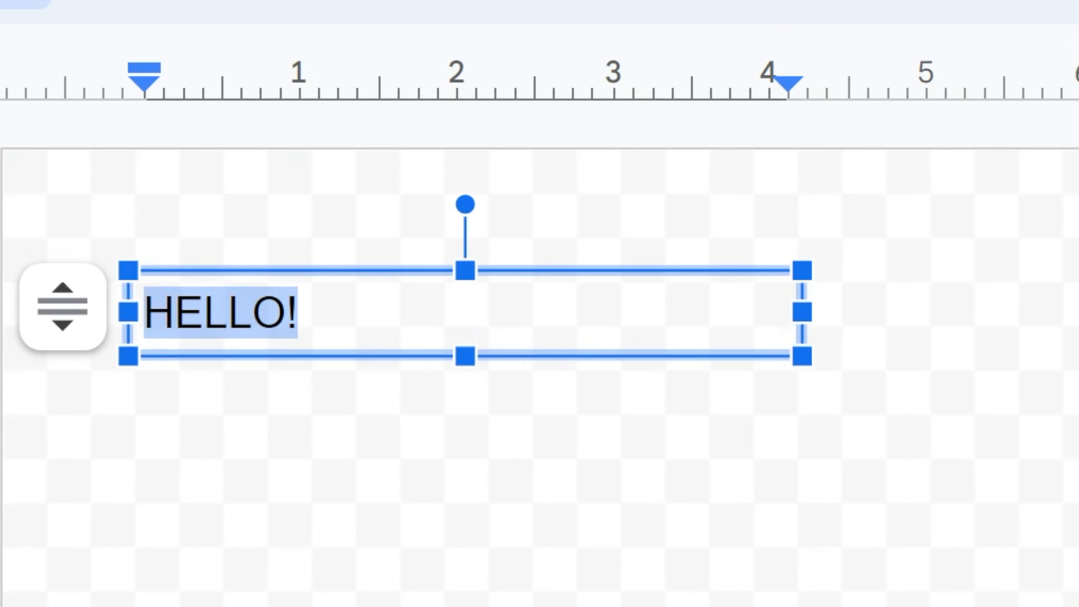
Step: Center the HELLO! text horizontally in its box and make it bold
{"action": "left_click", "coordinate": [985, 161]}
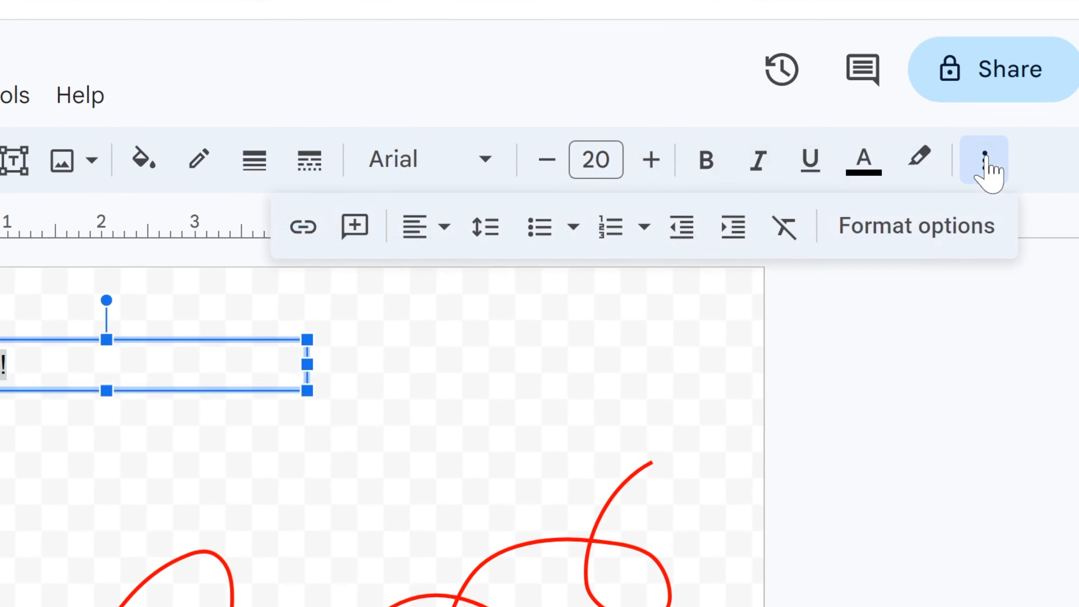
{"action": "left_click", "coordinate": [429, 227]}
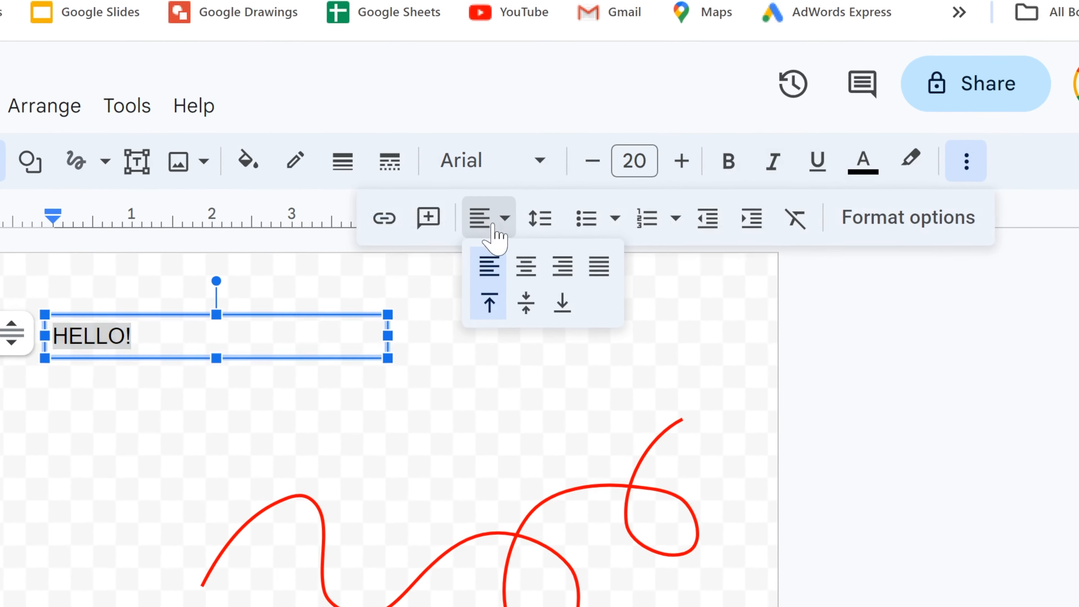
{"action": "left_click", "coordinate": [528, 269]}
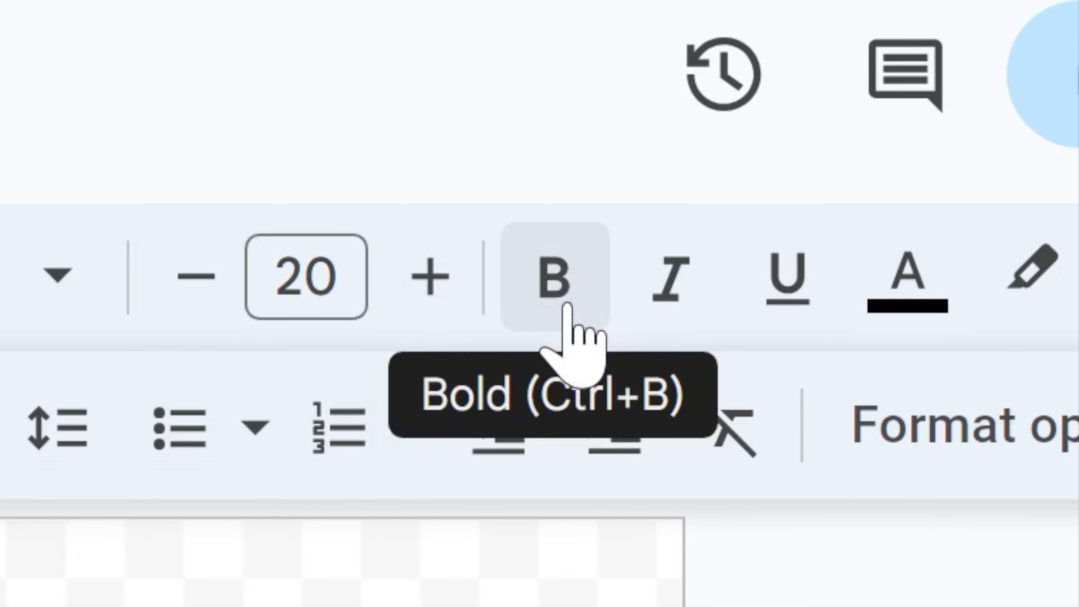
{"action": "left_click", "coordinate": [923, 152]}
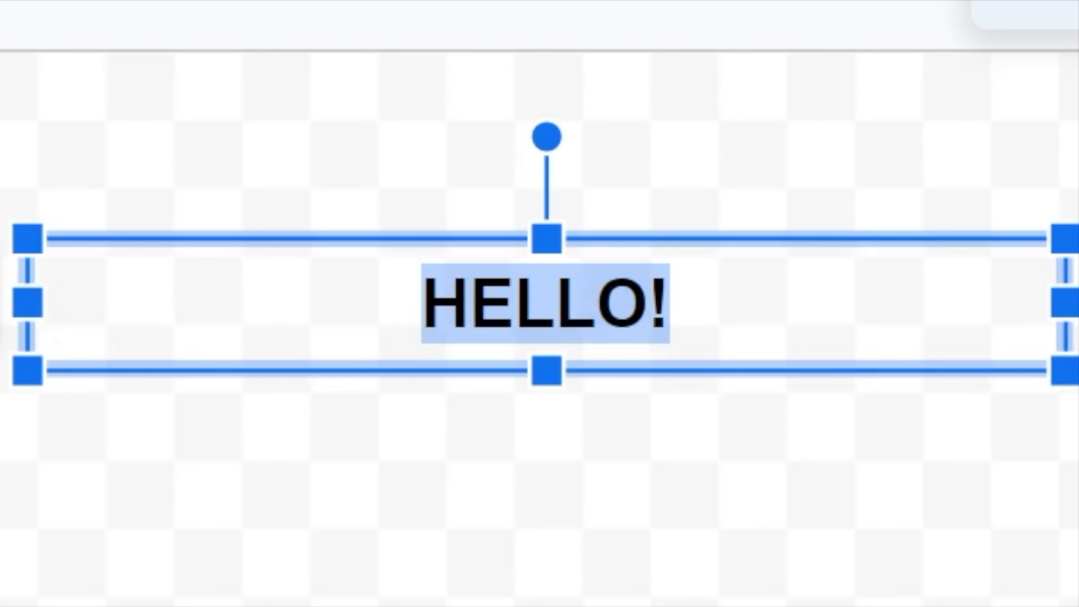
Step: Enlarge the HELLO! text to font size 60
{"action": "left_click", "coordinate": [943, 151]}
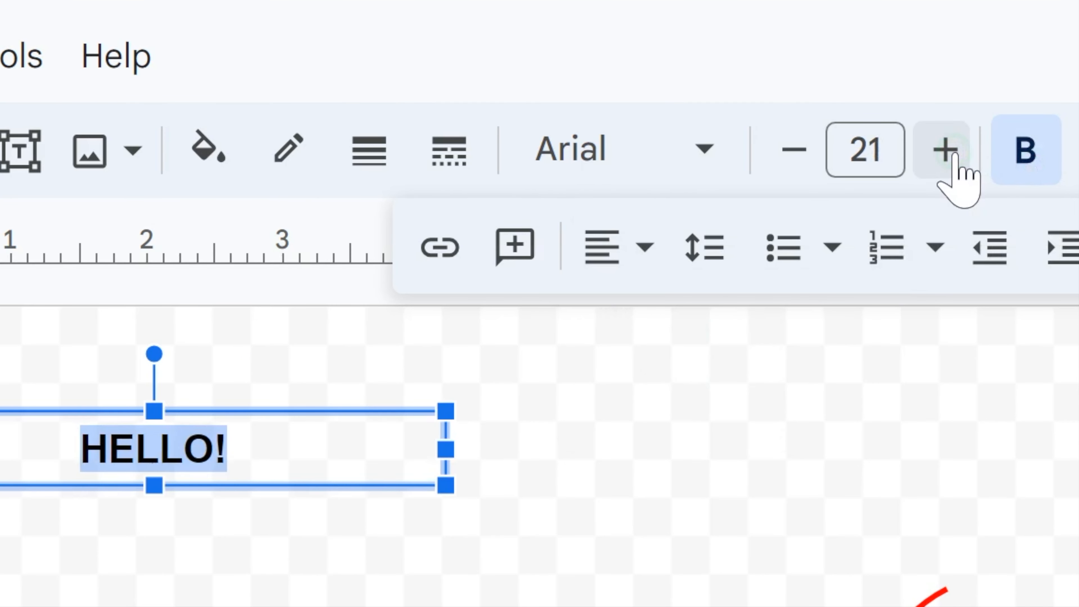
{"action": "left_click", "coordinate": [952, 155]}
{"action": "left_click", "coordinate": [951, 155]}
{"action": "left_click", "coordinate": [952, 155]}
{"action": "left_click", "coordinate": [952, 155]}
{"action": "left_click", "coordinate": [952, 155]}
{"action": "left_click", "coordinate": [952, 155]}
{"action": "left_click", "coordinate": [951, 155]}
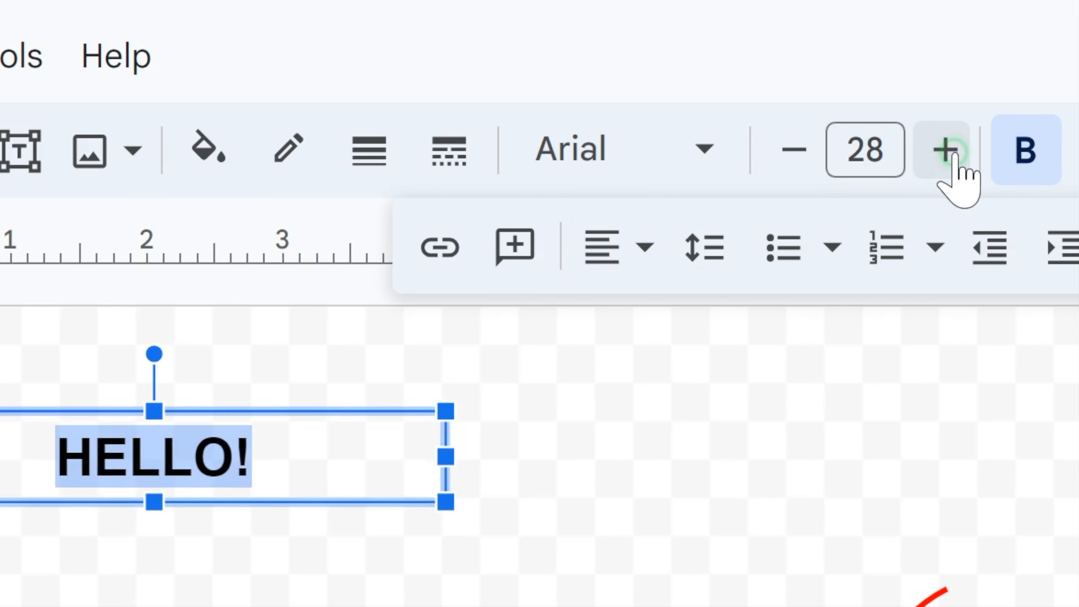
{"action": "left_click", "coordinate": [865, 149]}
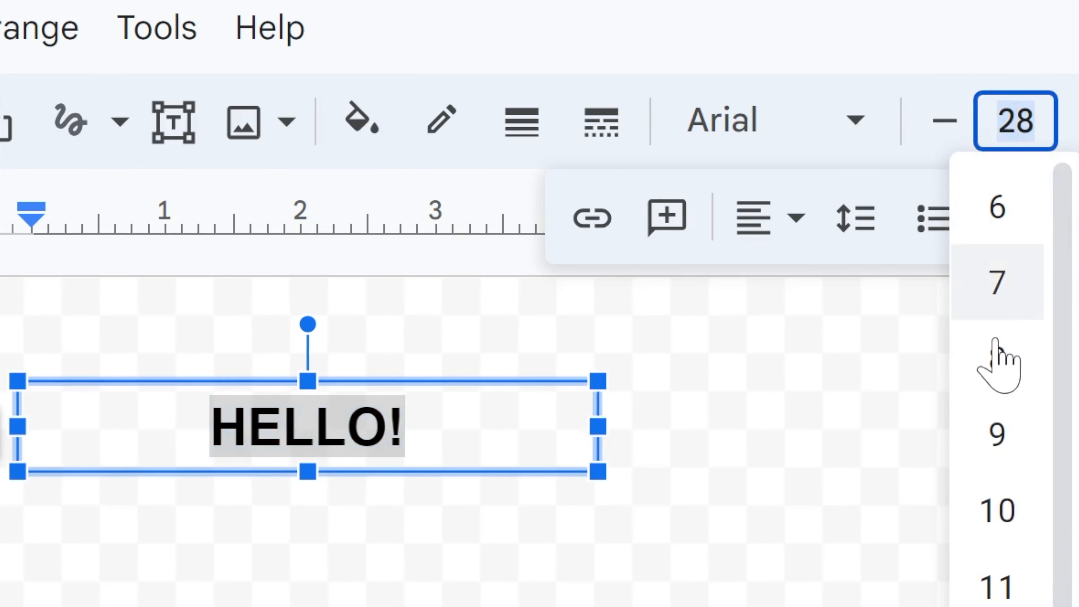
{"action": "scroll", "coordinate": [999, 542], "scroll_direction": "down", "scroll_amount": 5}
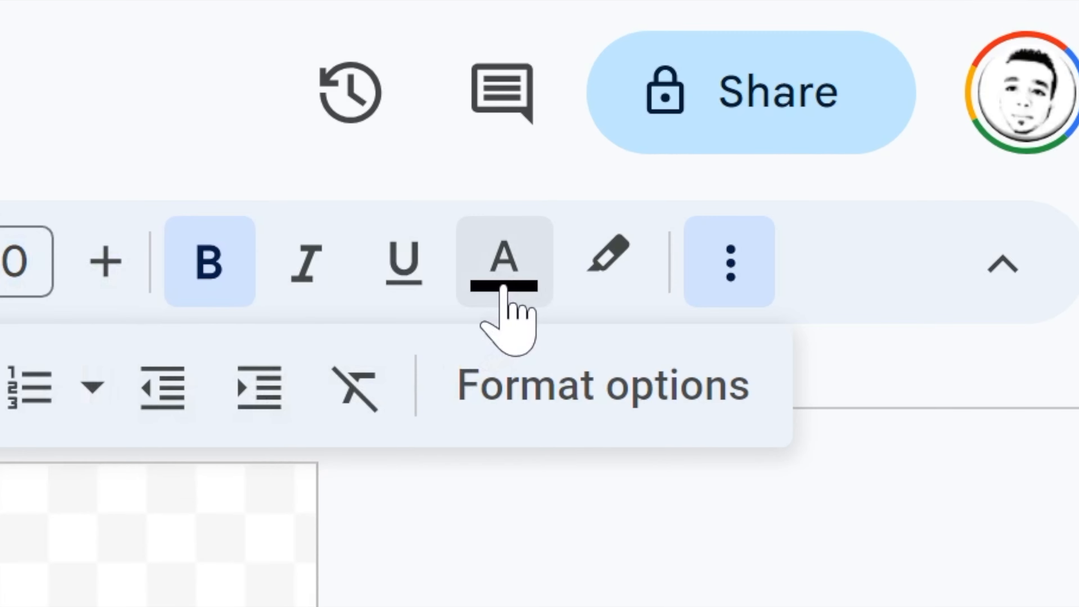
Step: Set the HELLO! text color to bright green and deselect the text box
{"action": "left_click", "coordinate": [503, 289]}
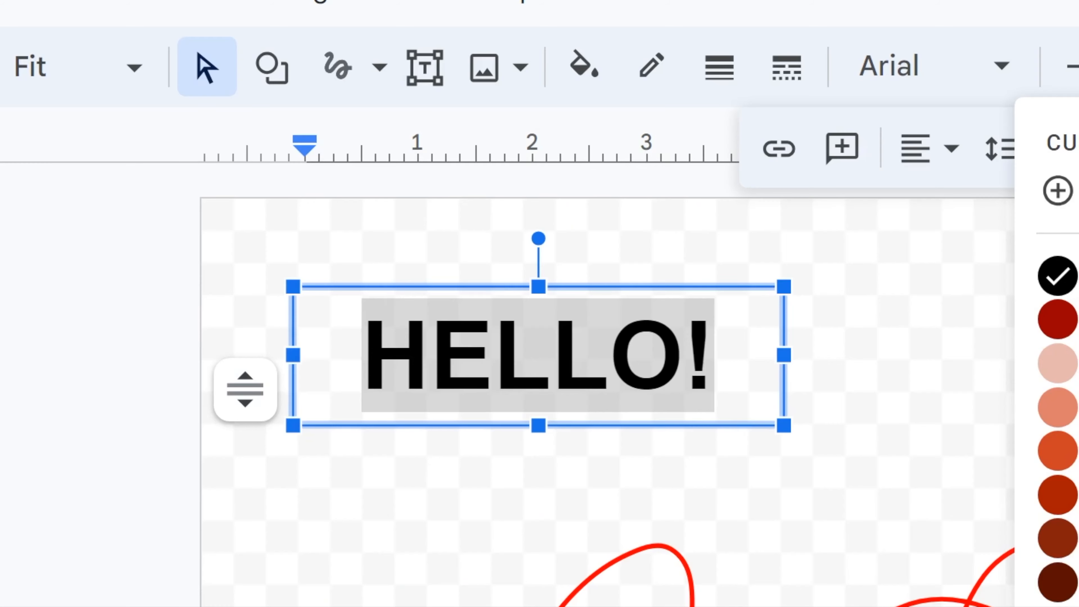
{"action": "left_click", "coordinate": [530, 290]}
{"action": "left_click", "coordinate": [1000, 338]}
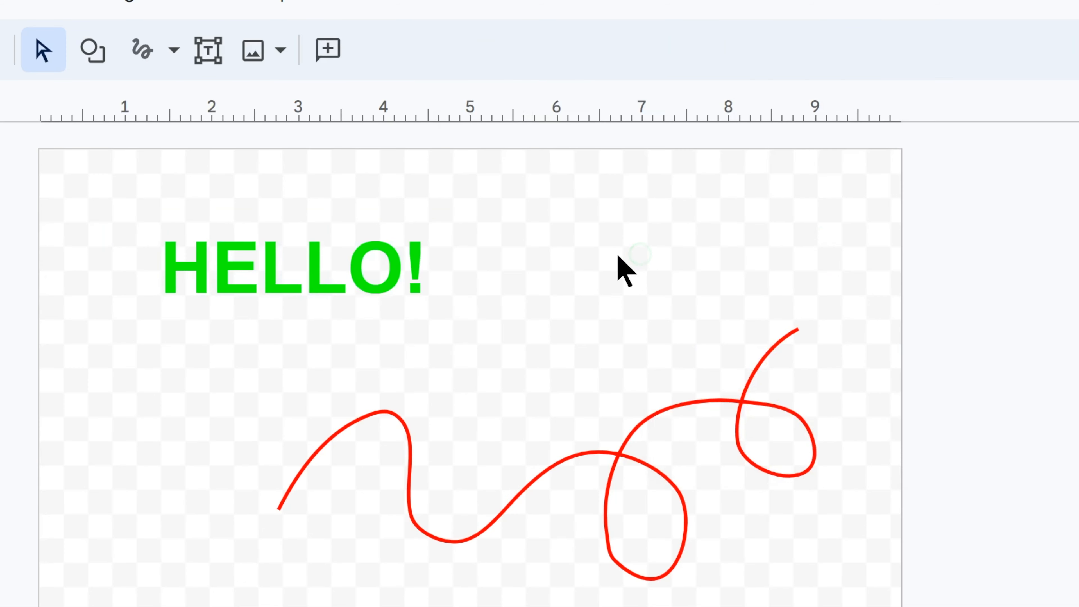
Step: Rotate the HELLO! text box slightly counterclockwise
{"action": "double_click", "coordinate": [292, 250]}
{"action": "left_click_drag", "start_coordinate": [295, 178], "coordinate": [272, 171]}
{"action": "left_click_drag", "start_coordinate": [487, 190], "coordinate": [487, 190]}
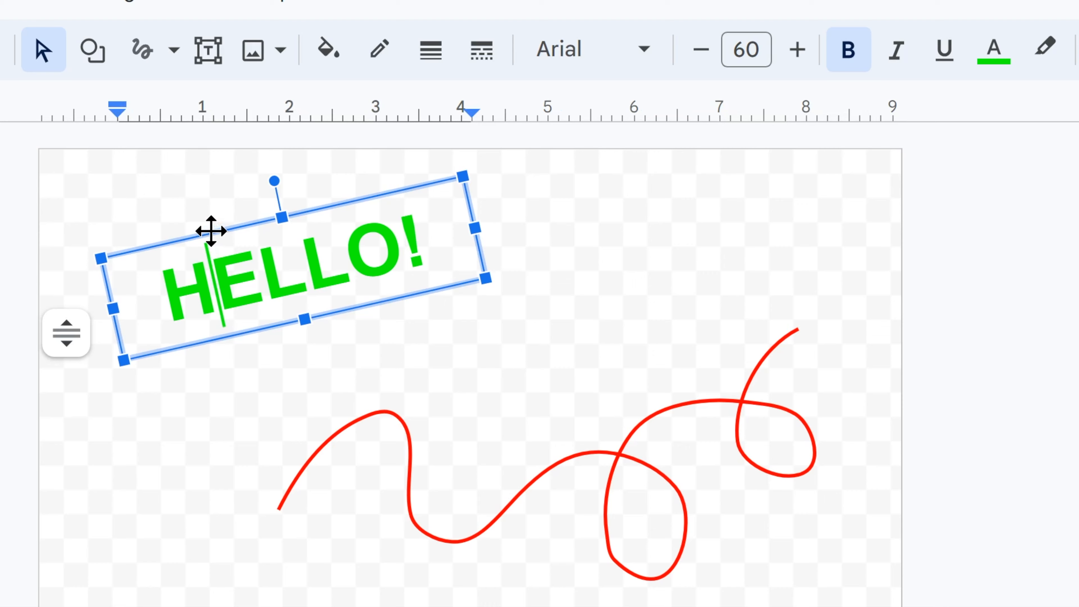
Step: Move the tilted HELLO! text box down and inward on the page, closer to the red scribble
{"action": "left_click_drag", "start_coordinate": [212, 232], "coordinate": [233, 269]}
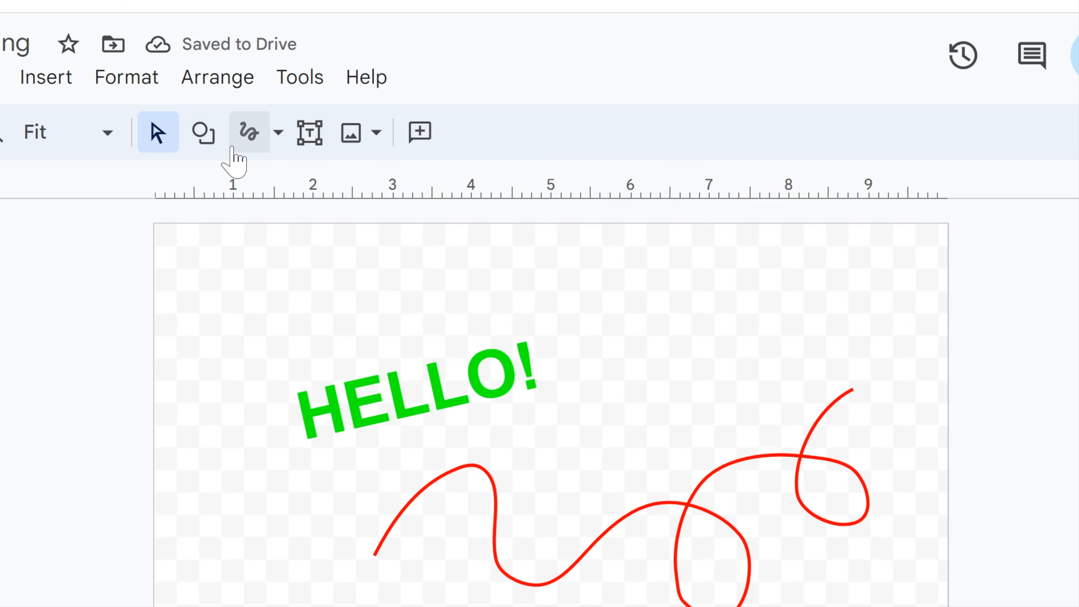
Step: Draw a plain rectangle over the drawing and stretch its side edge so it covers the entire page
{"action": "left_click", "coordinate": [204, 137]}
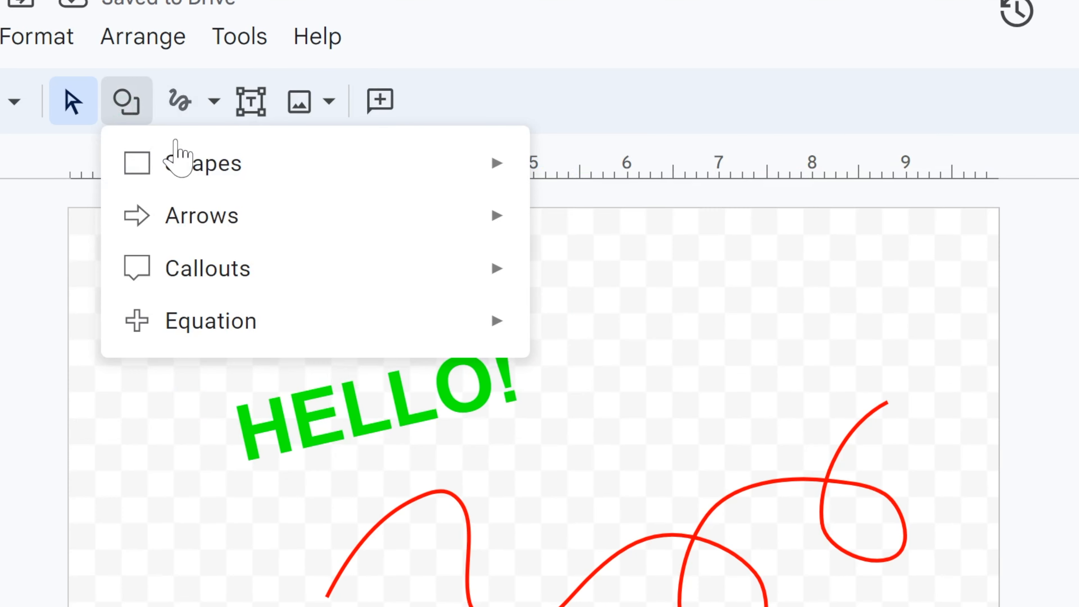
{"action": "mouse_move", "coordinate": [209, 166]}
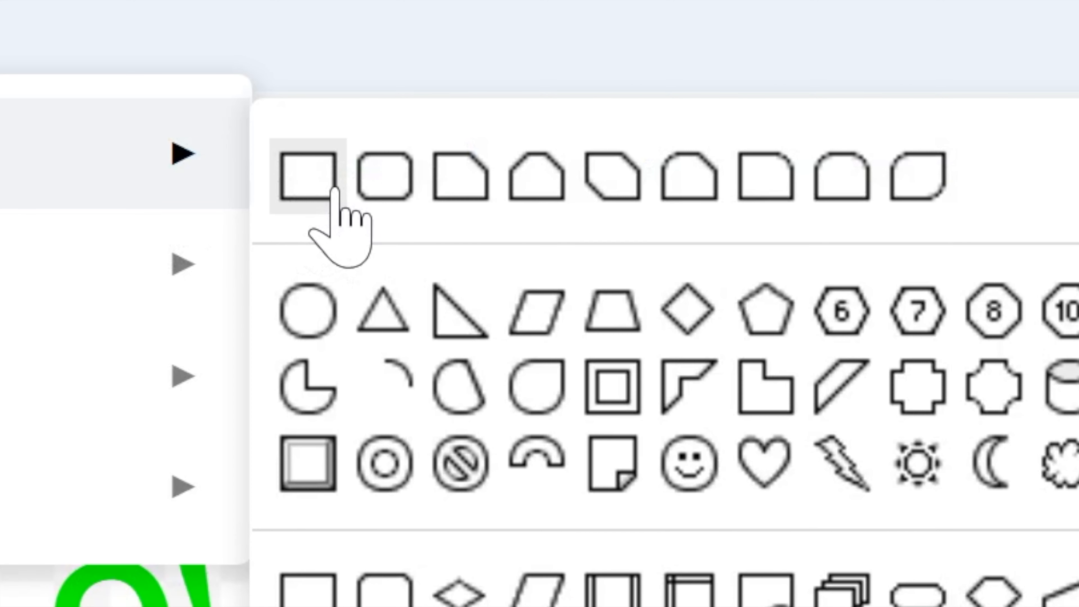
{"action": "left_click", "coordinate": [564, 180]}
{"action": "left_click_drag", "start_coordinate": [219, 99], "coordinate": [831, 562]}
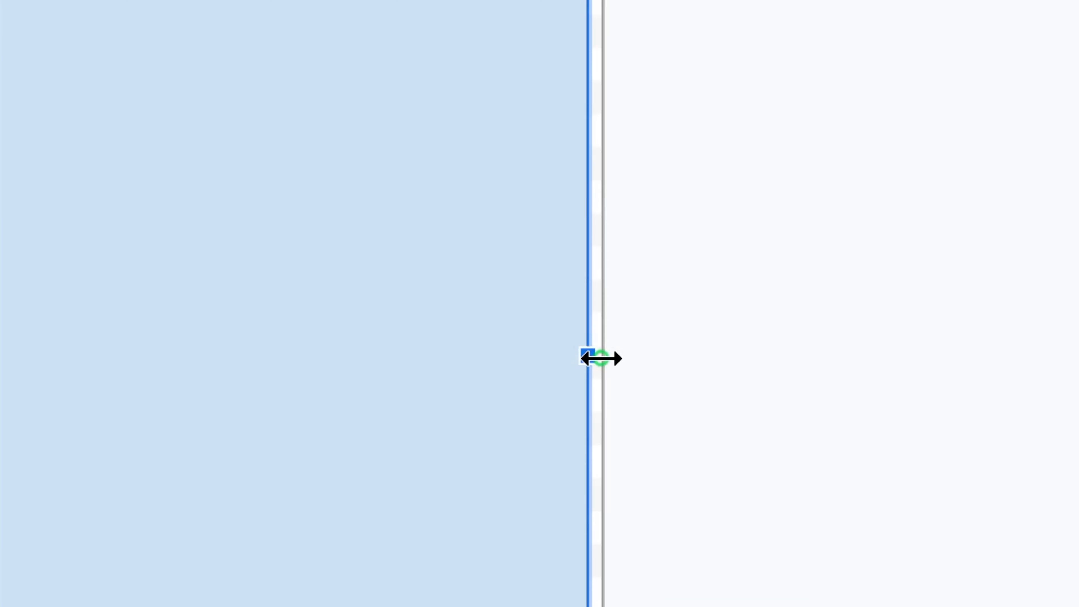
{"action": "left_click_drag", "start_coordinate": [600, 359], "coordinate": [615, 358]}
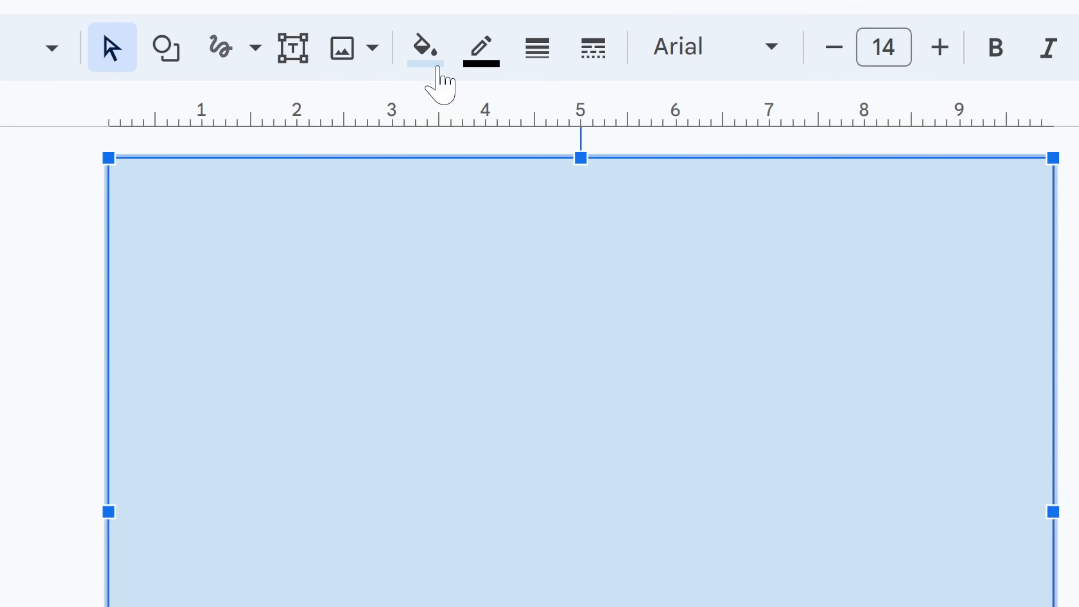
Step: Fill the page-sized rectangle with light gray and send it to the back, behind the text and scribble
{"action": "left_click", "coordinate": [456, 117]}
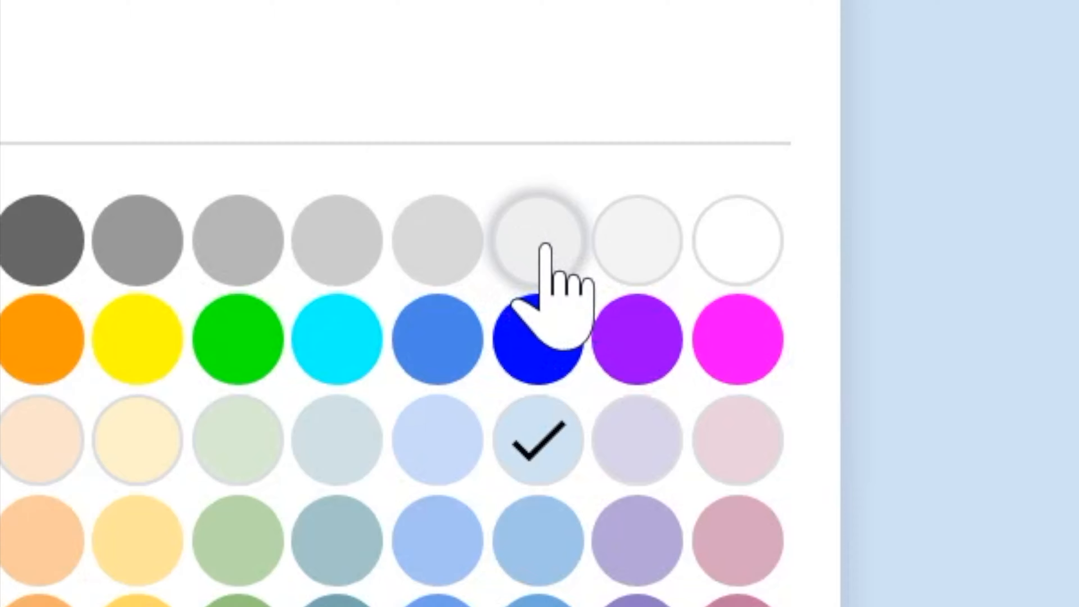
{"action": "left_click", "coordinate": [654, 292]}
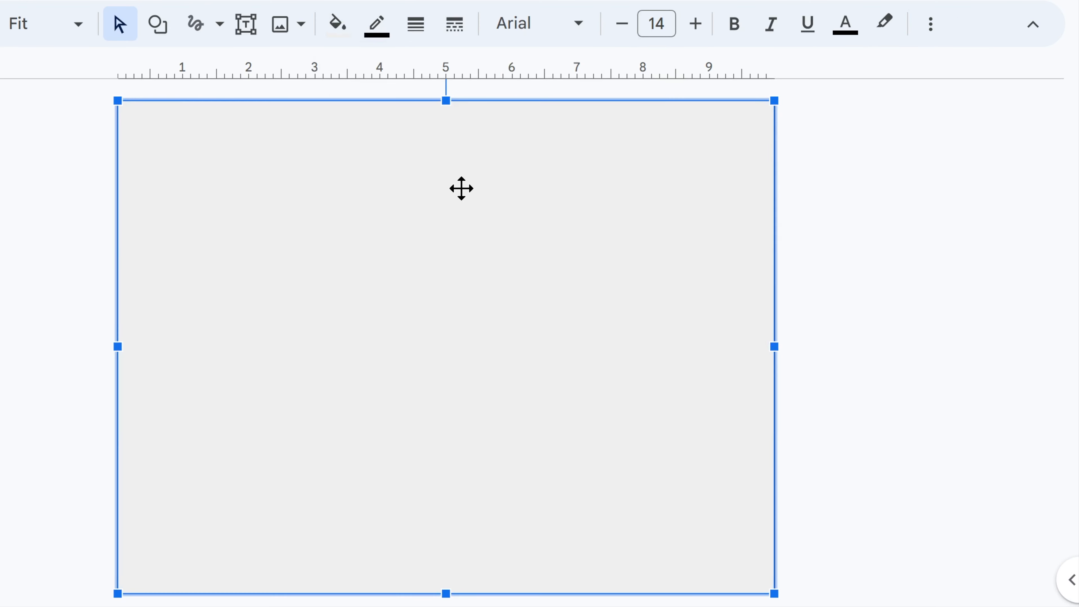
{"action": "right_click", "coordinate": [552, 272]}
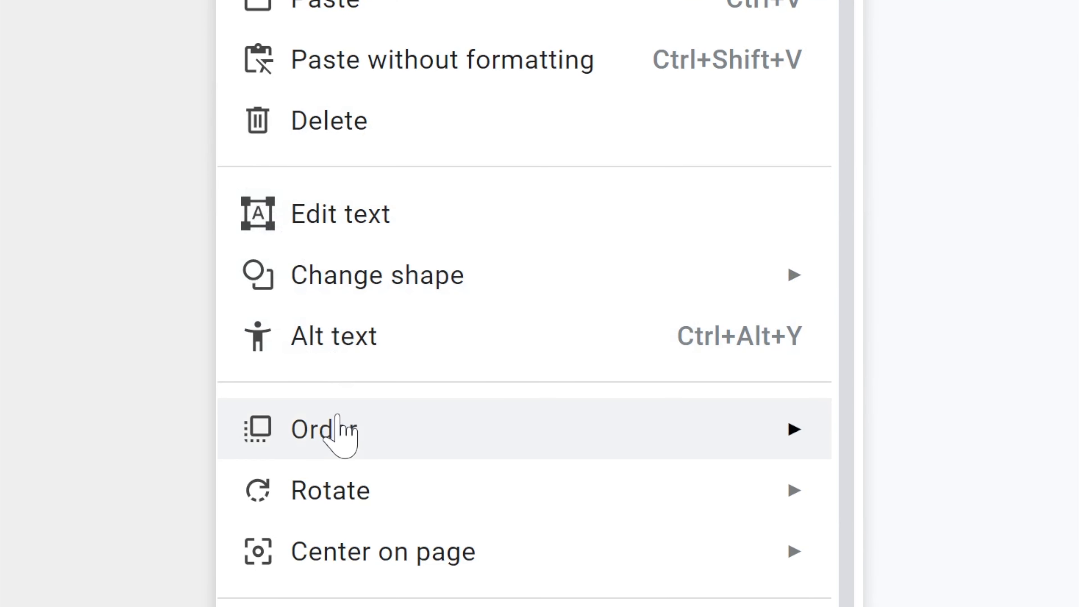
{"action": "mouse_move", "coordinate": [536, 382]}
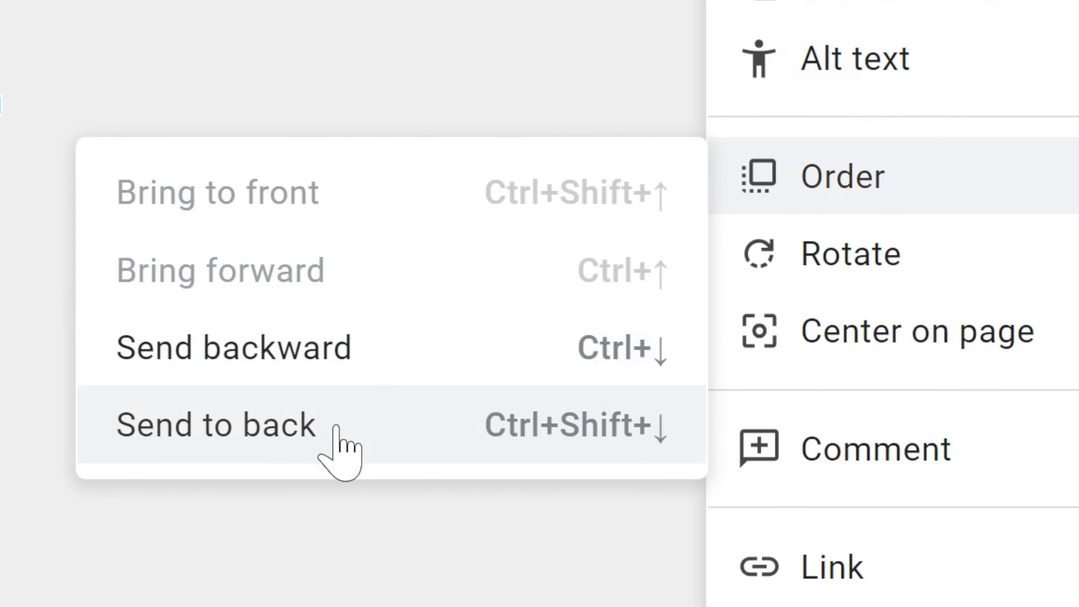
{"action": "left_click", "coordinate": [331, 425]}
{"action": "left_click", "coordinate": [906, 369]}
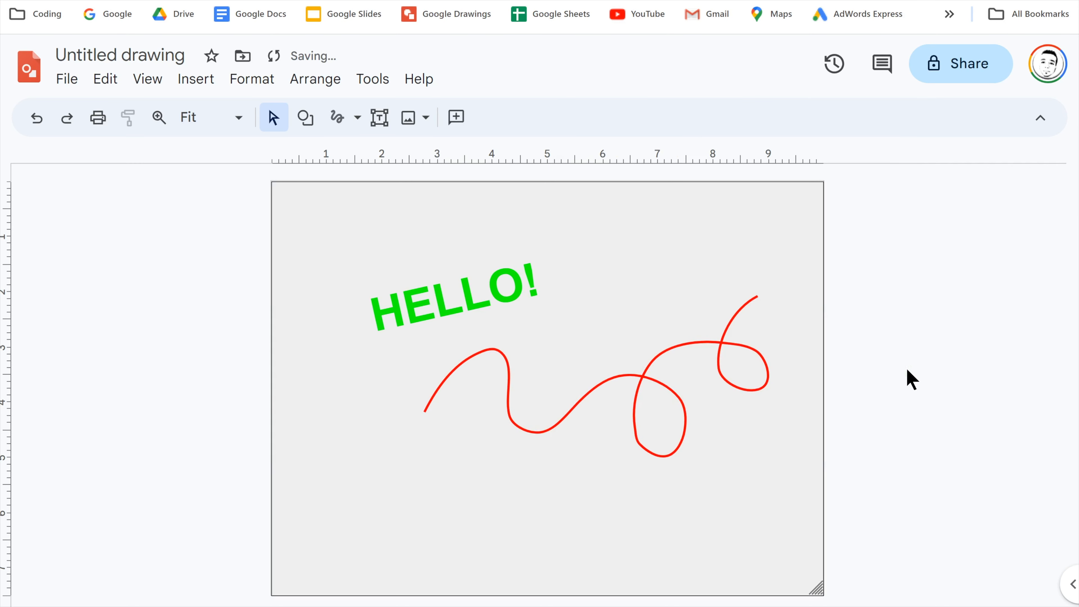
Step: Draw a full-width banner rectangle along the page's upper edge and fill it with medium-dark blue
{"action": "left_click", "coordinate": [315, 125]}
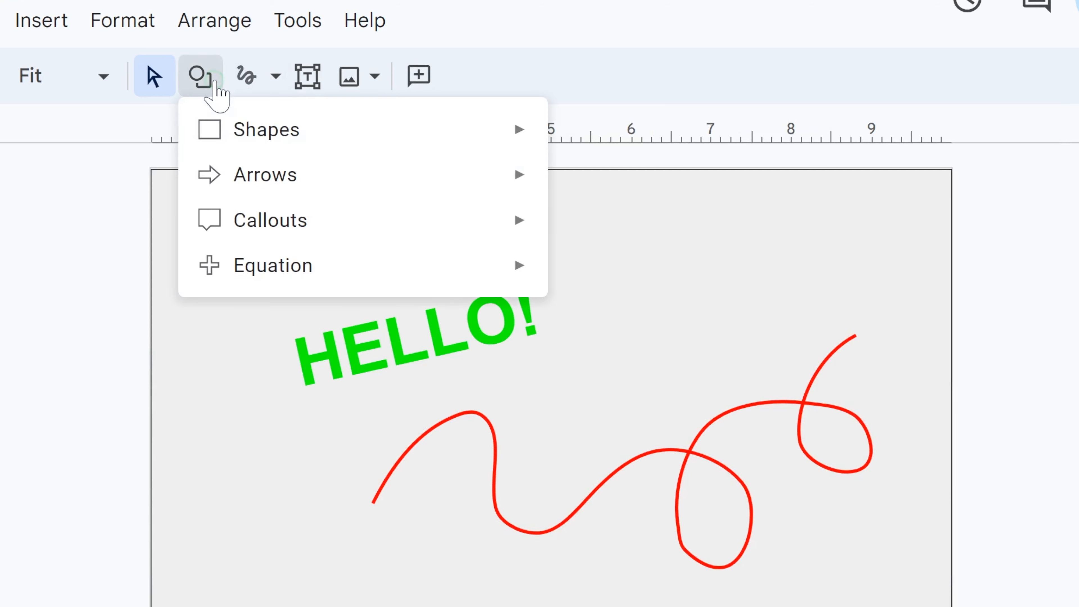
{"action": "mouse_move", "coordinate": [338, 160]}
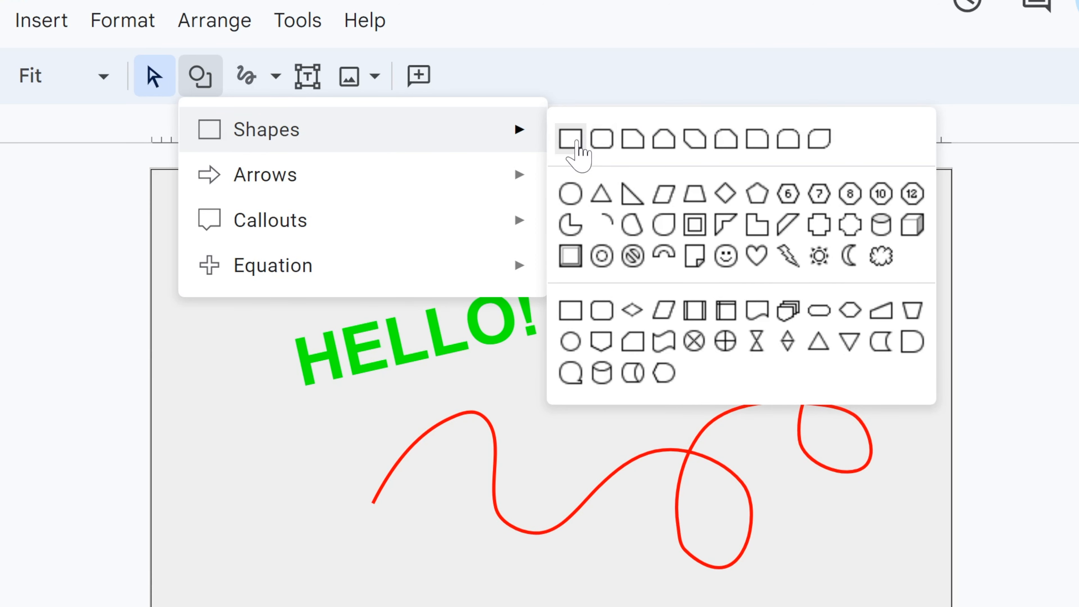
{"action": "left_click", "coordinate": [576, 143]}
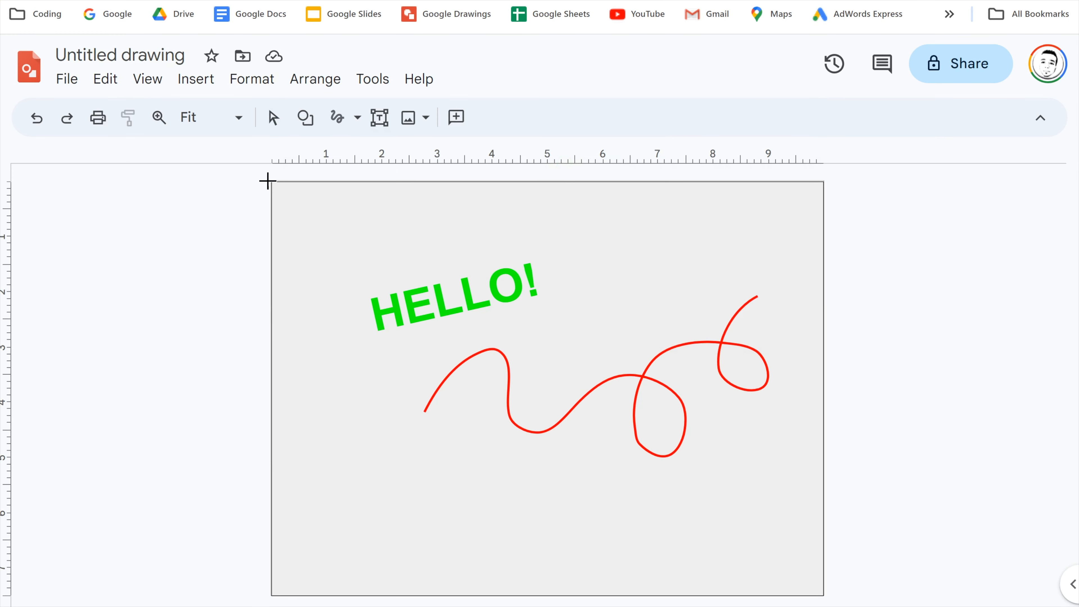
{"action": "left_click_drag", "start_coordinate": [267, 180], "coordinate": [765, 261]}
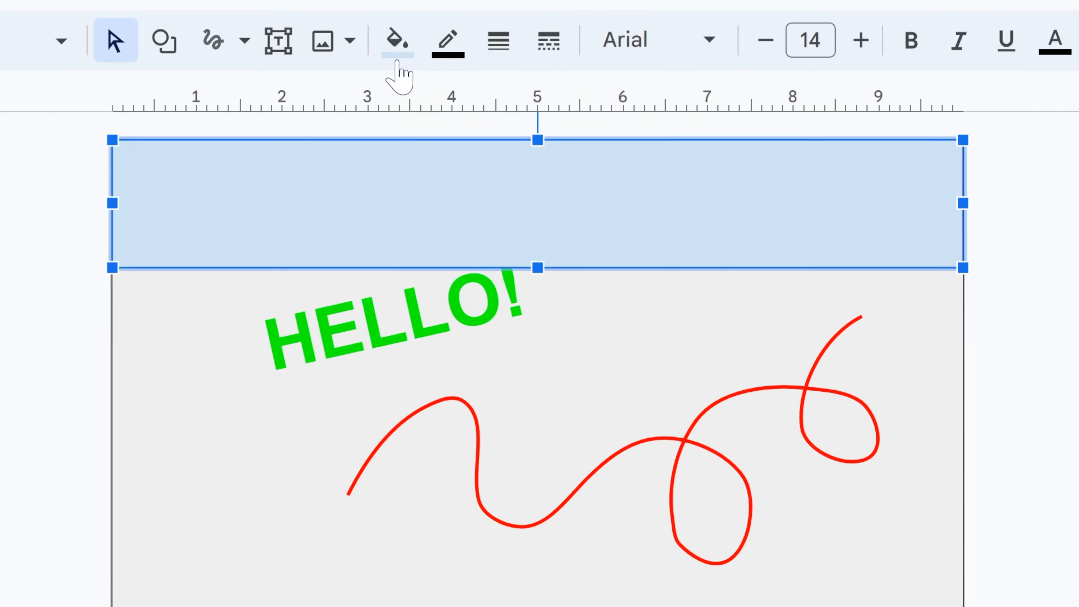
{"action": "left_click", "coordinate": [456, 116]}
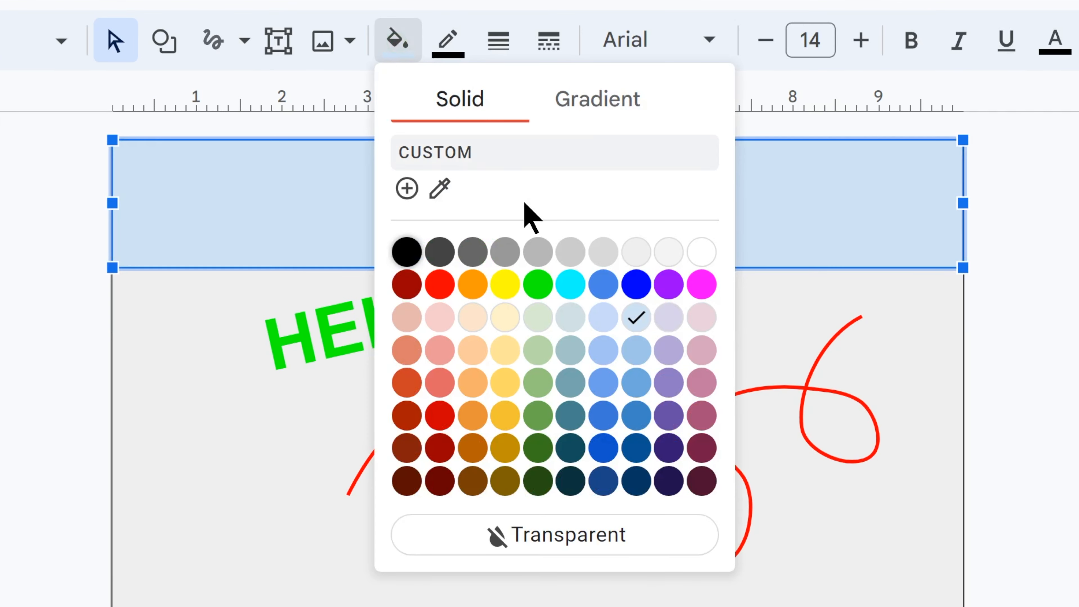
{"action": "left_click", "coordinate": [603, 415]}
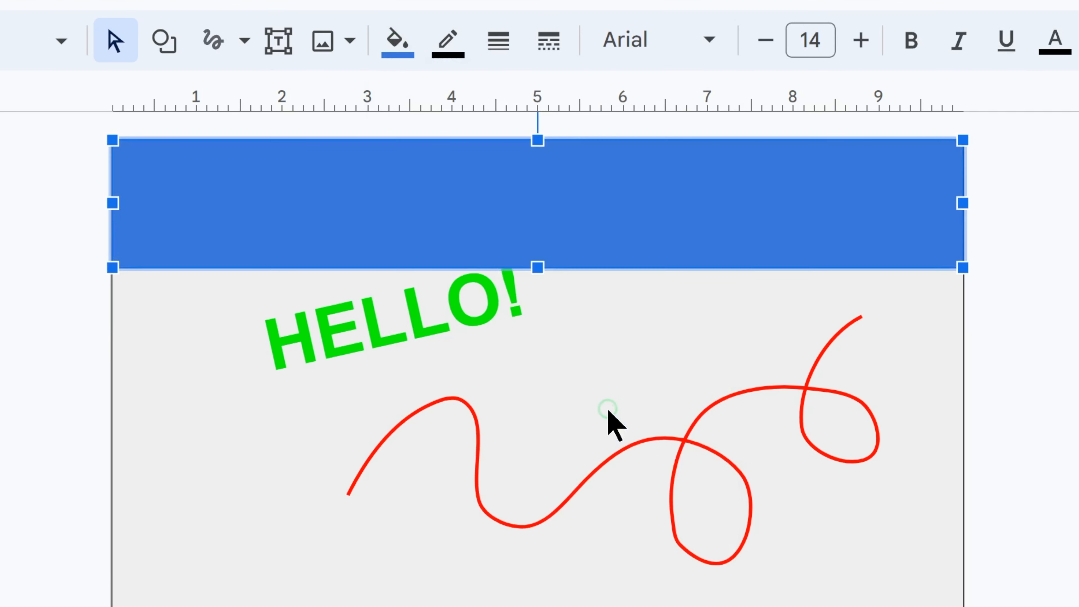
Step: Bring the HELLO! text box to the front and place it, leveled to horizontal, on the blue banner
{"action": "left_click", "coordinate": [424, 363]}
{"action": "left_click_drag", "start_coordinate": [424, 363], "coordinate": [441, 305]}
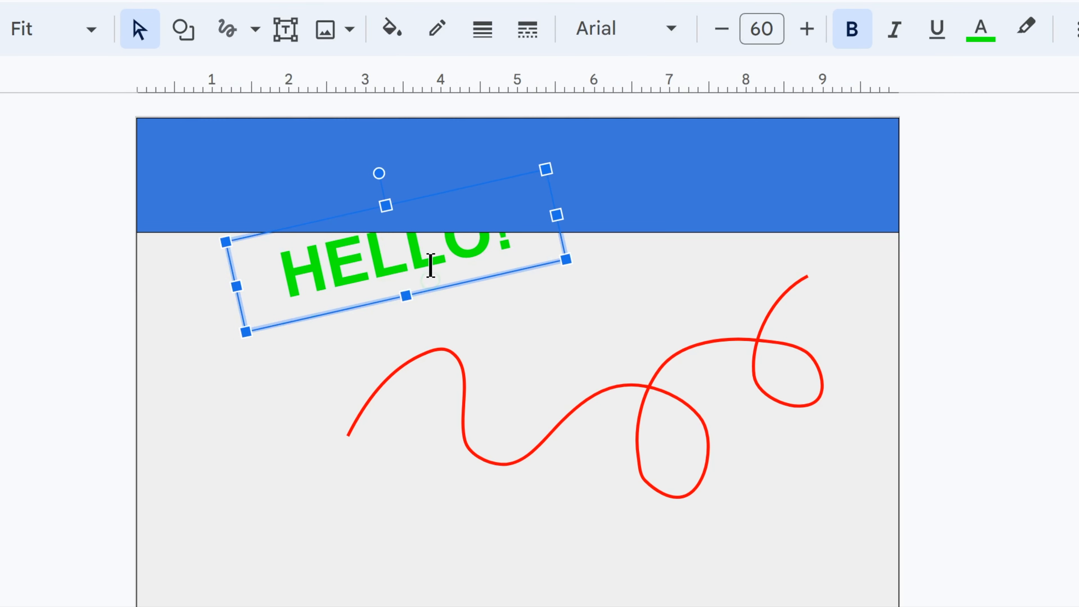
{"action": "right_click", "coordinate": [440, 288]}
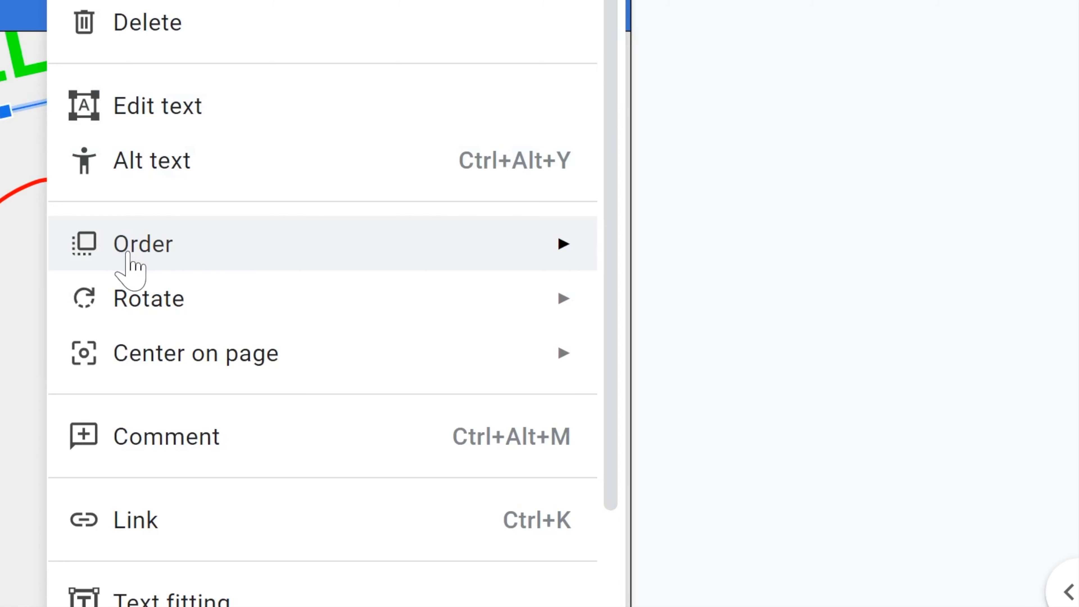
{"action": "mouse_move", "coordinate": [503, 406]}
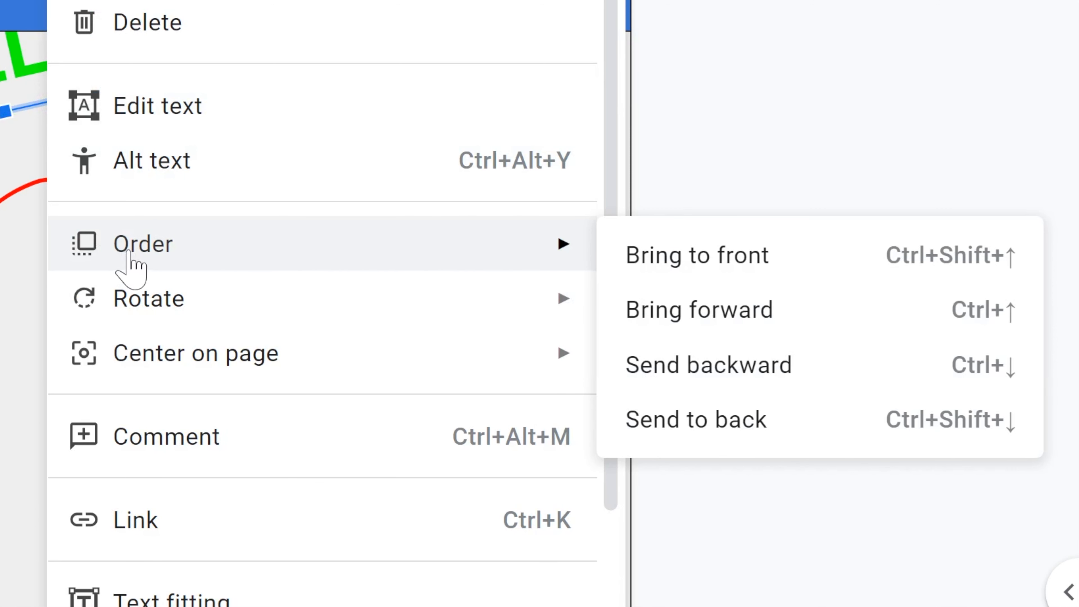
{"action": "left_click", "coordinate": [678, 255]}
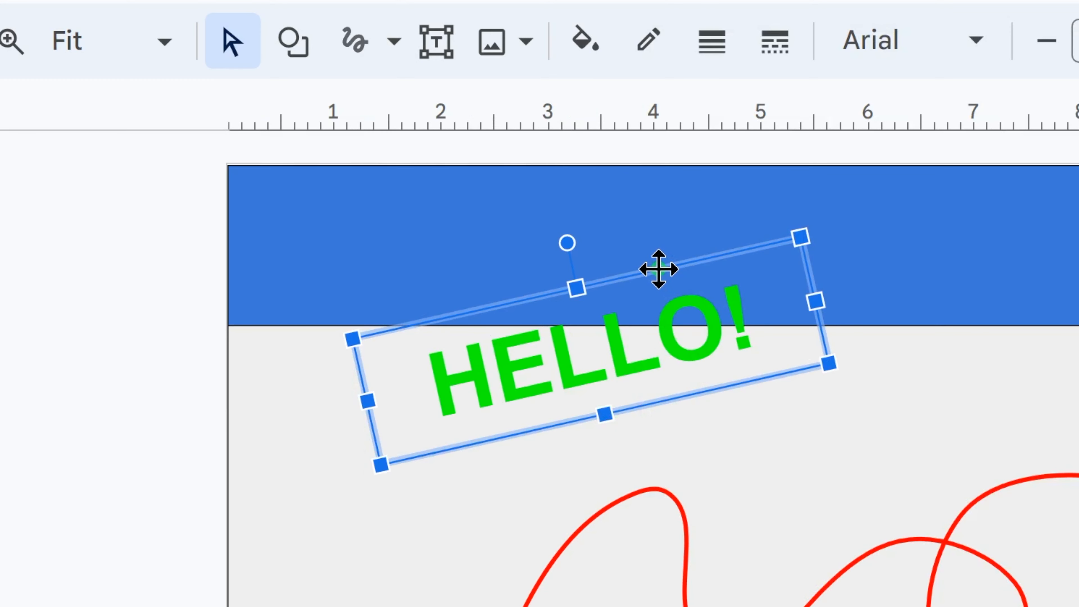
{"action": "left_click_drag", "start_coordinate": [651, 205], "coordinate": [583, 89]}
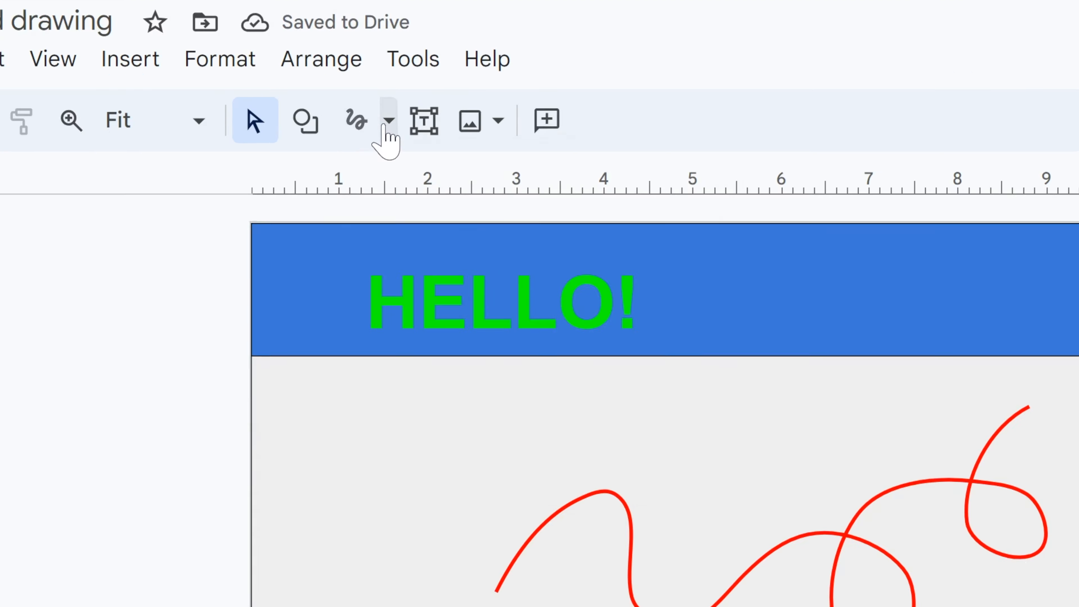
Step: Draw a closed five-sided polyline shape at the starting end of the red scribble and fill it with purple
{"action": "left_click", "coordinate": [394, 41]}
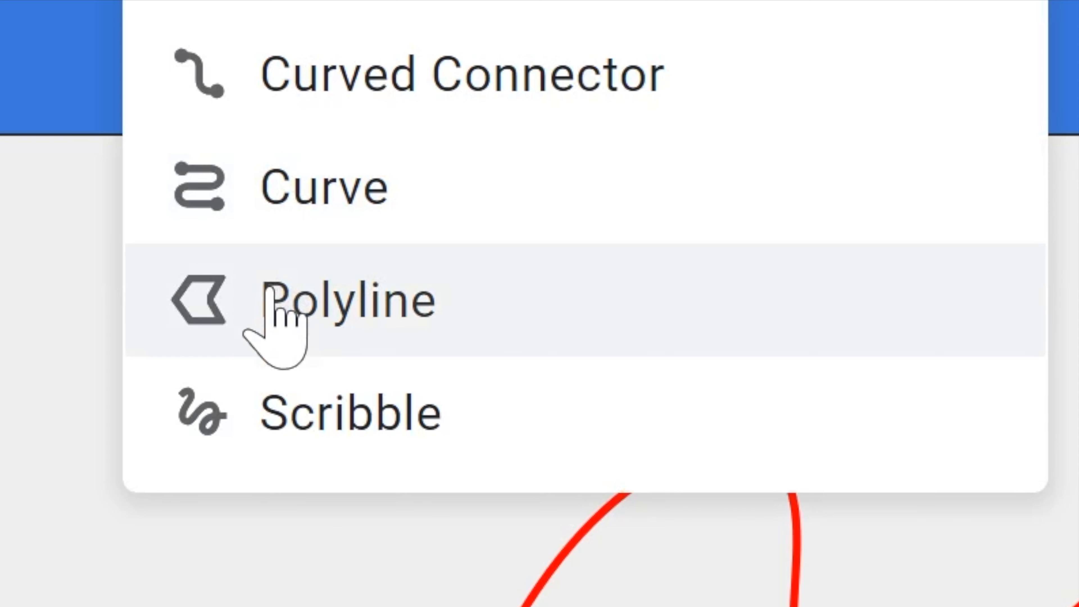
{"action": "left_click", "coordinate": [426, 427]}
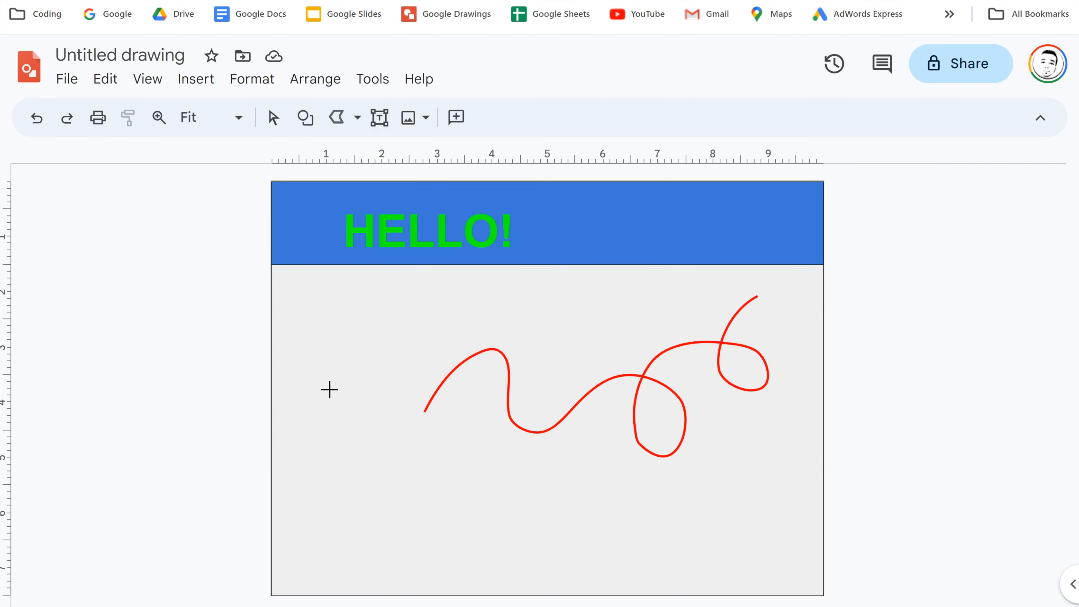
{"action": "left_click", "coordinate": [322, 402]}
{"action": "left_click", "coordinate": [368, 336]}
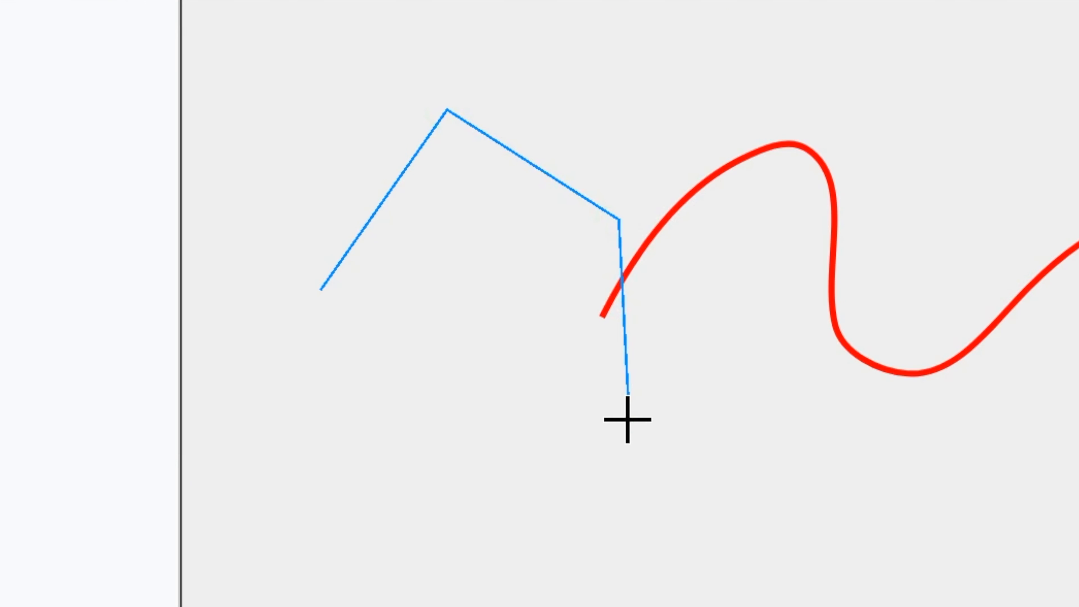
{"action": "left_click", "coordinate": [428, 478]}
{"action": "left_click", "coordinate": [321, 290]}
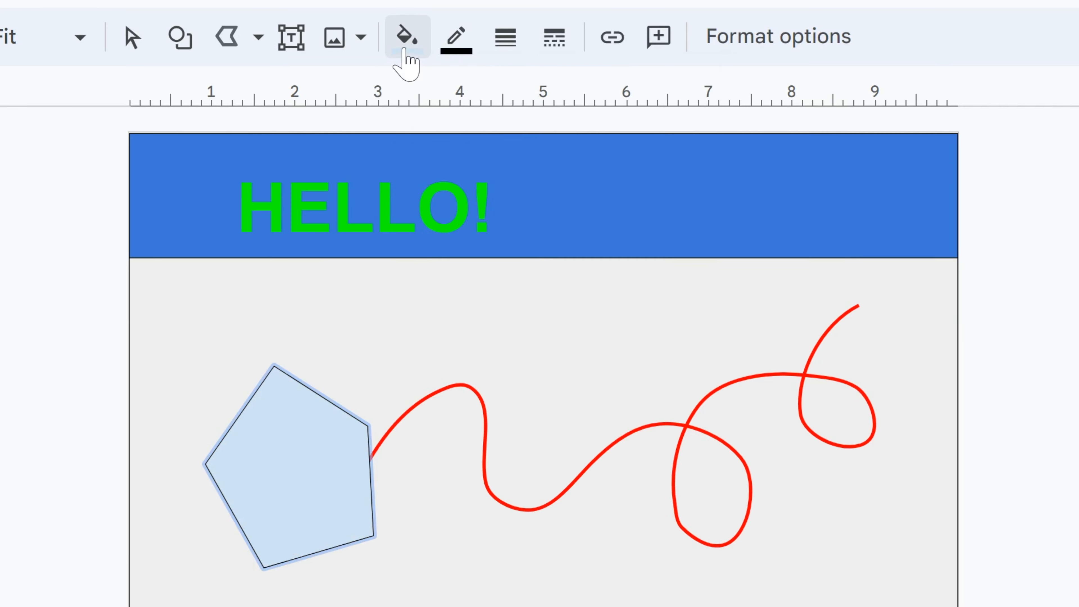
{"action": "left_click", "coordinate": [456, 119]}
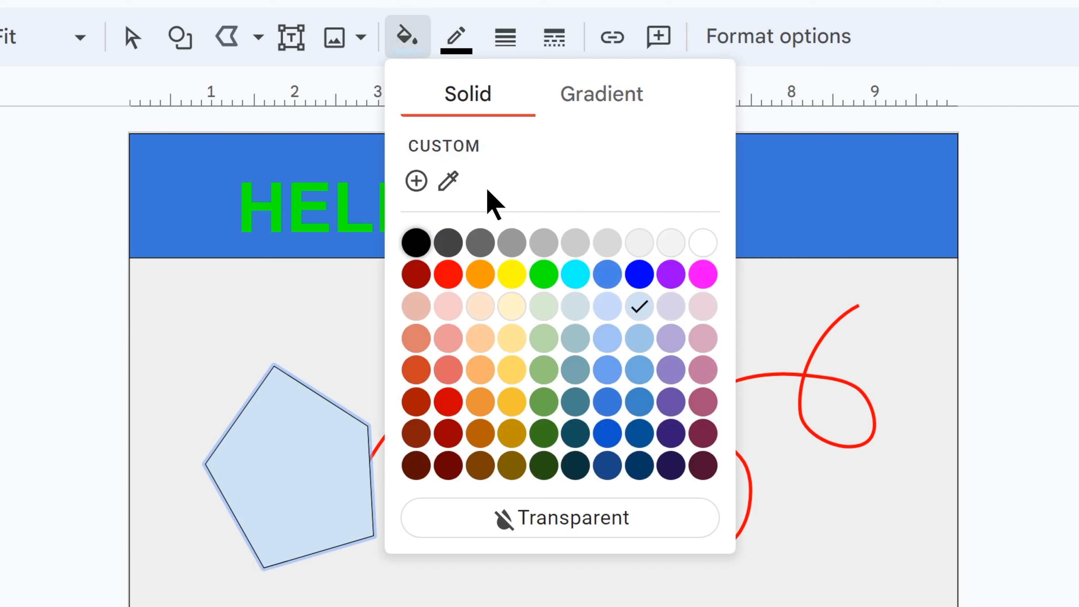
{"action": "left_click", "coordinate": [670, 274]}
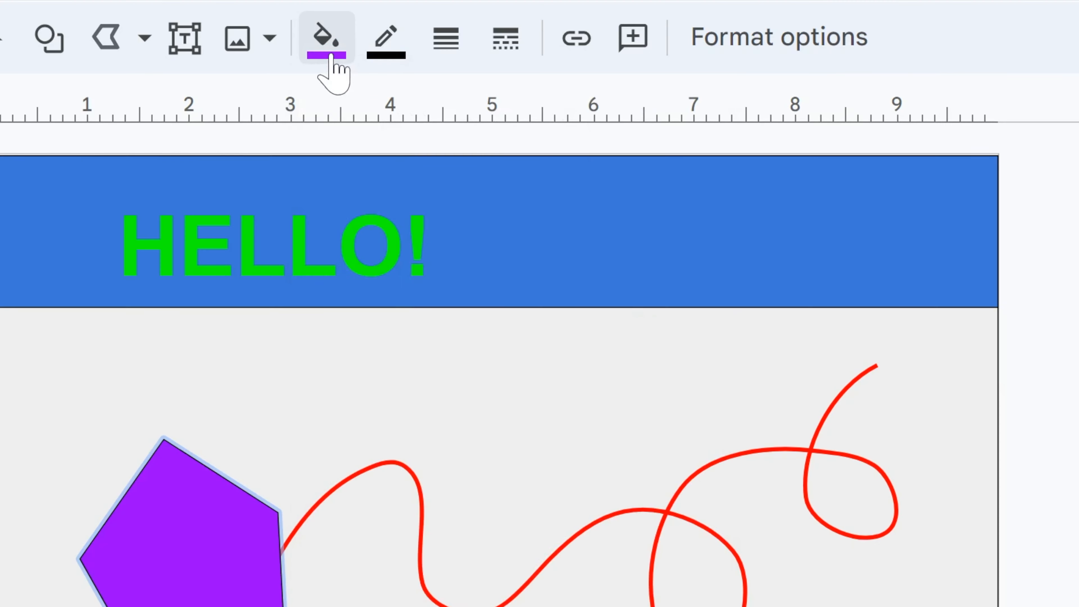
Step: Change the pentagon's fill to a custom, lighter shade of purple
{"action": "left_click", "coordinate": [407, 37]}
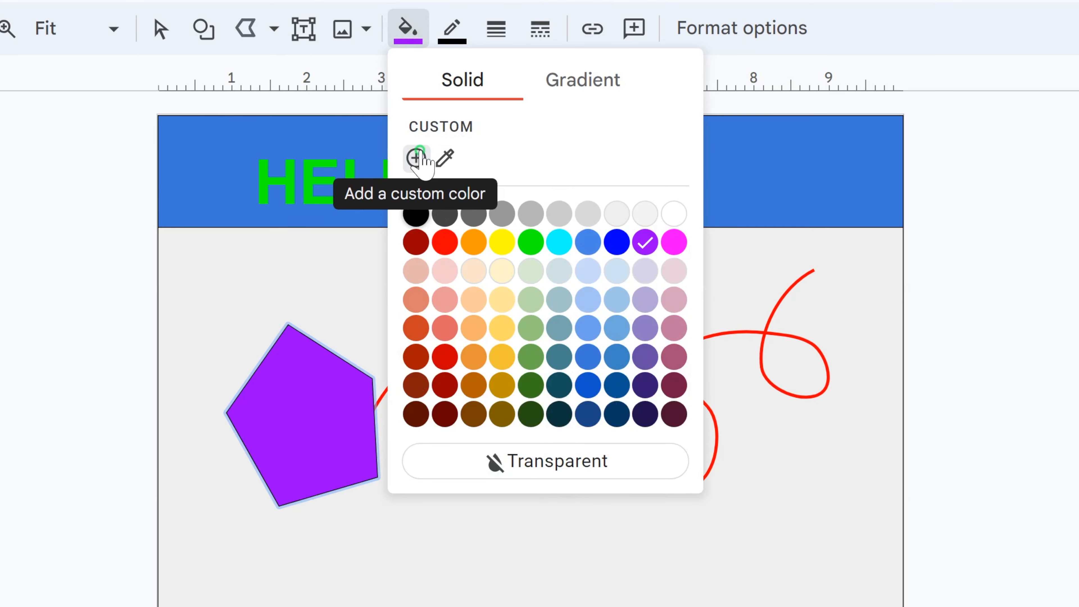
{"action": "left_click", "coordinate": [416, 158]}
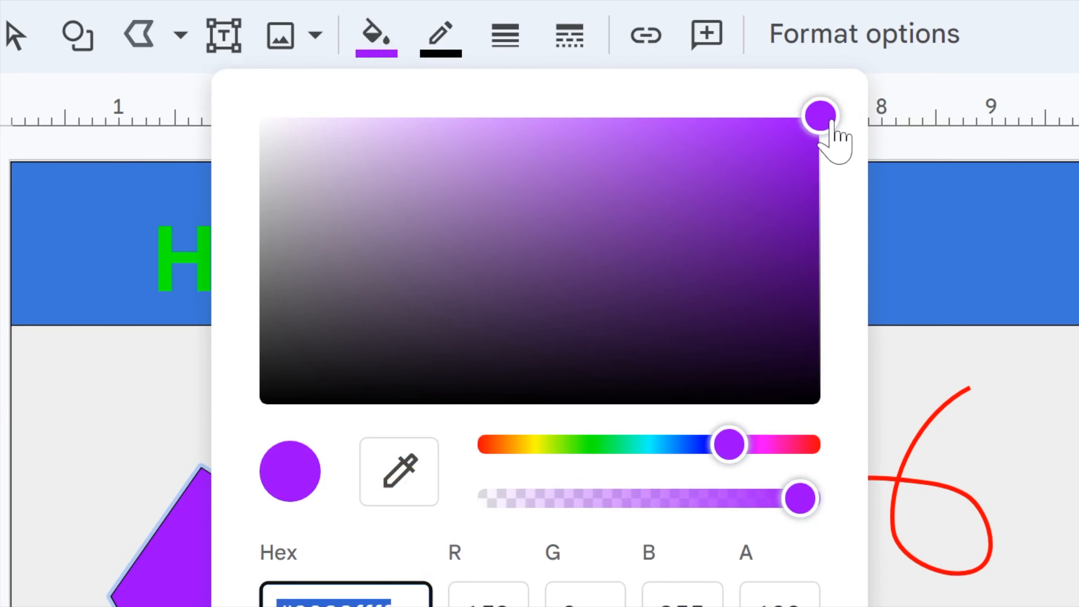
{"action": "left_click_drag", "start_coordinate": [713, 87], "coordinate": [558, 101]}
{"action": "left_click_drag", "start_coordinate": [597, 142], "coordinate": [471, 141]}
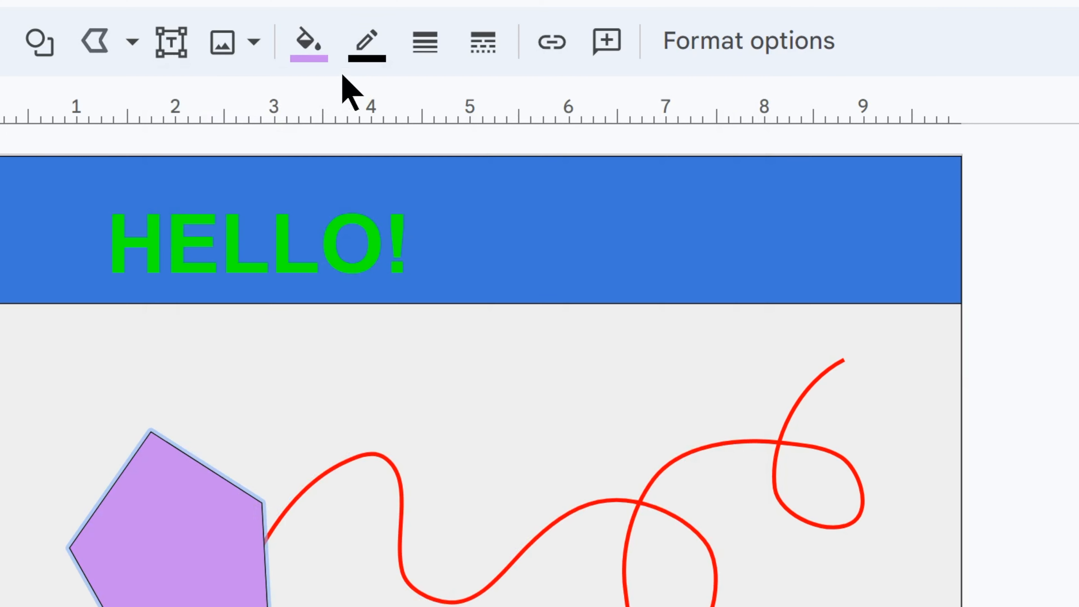
Step: Give the pentagon a cyan outline with a weight of 8px, and select the shape with the Select tool
{"action": "left_click", "coordinate": [360, 55]}
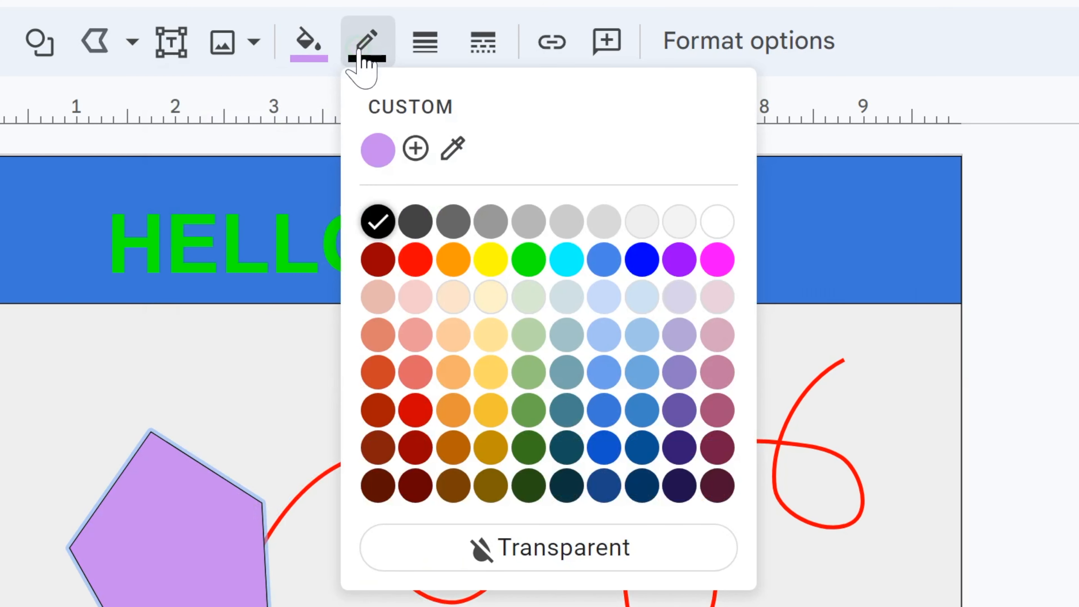
{"action": "left_click", "coordinate": [567, 259]}
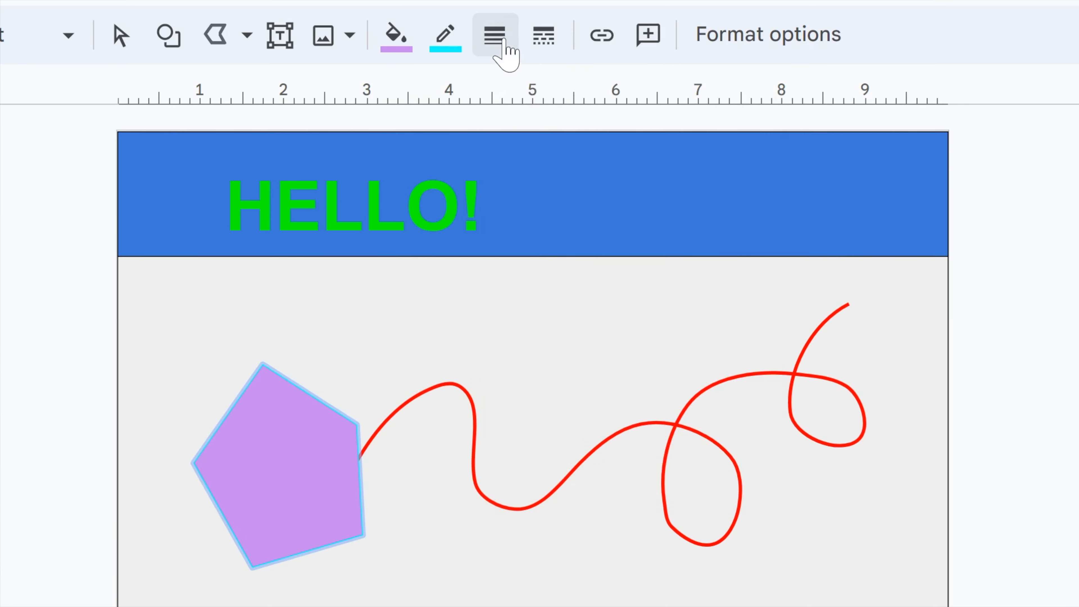
{"action": "left_click", "coordinate": [494, 35]}
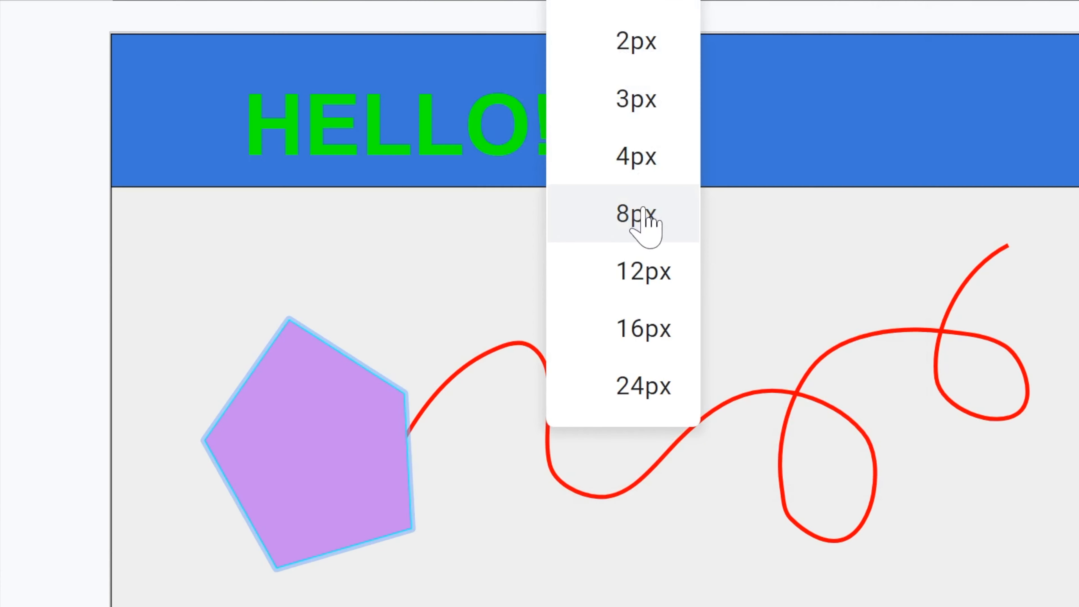
{"action": "left_click", "coordinate": [546, 279]}
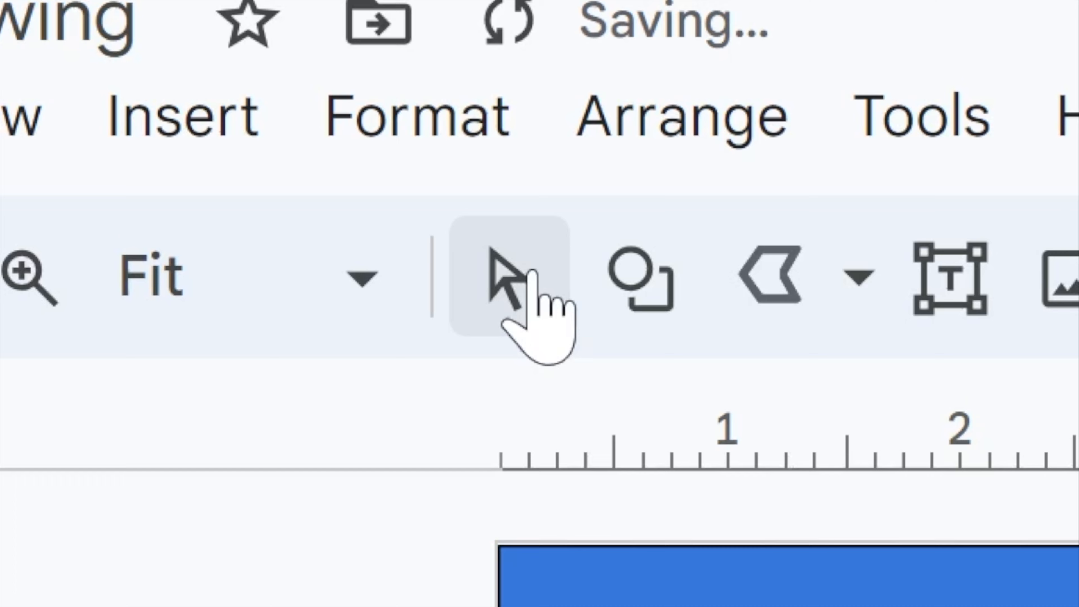
{"action": "left_click", "coordinate": [281, 124]}
{"action": "left_click", "coordinate": [379, 386]}
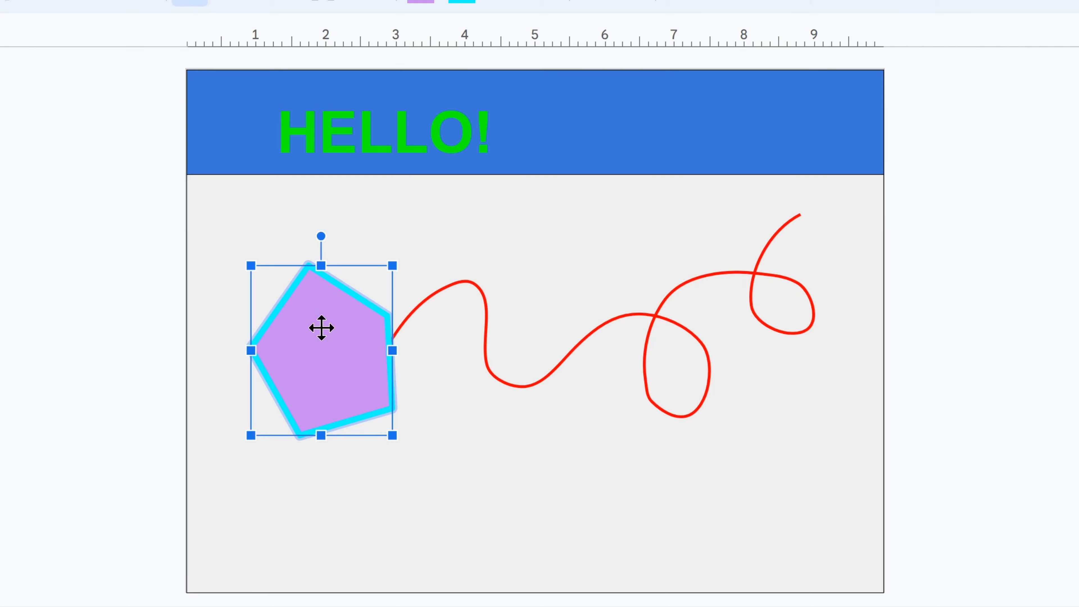
Step: Rotate the pentagon slightly clockwise, reposition it so it touches the starting end of the red scribble, and leave nothing selected
{"action": "left_click_drag", "start_coordinate": [352, 359], "coordinate": [332, 408]}
{"action": "left_click_drag", "start_coordinate": [321, 301], "coordinate": [339, 300]}
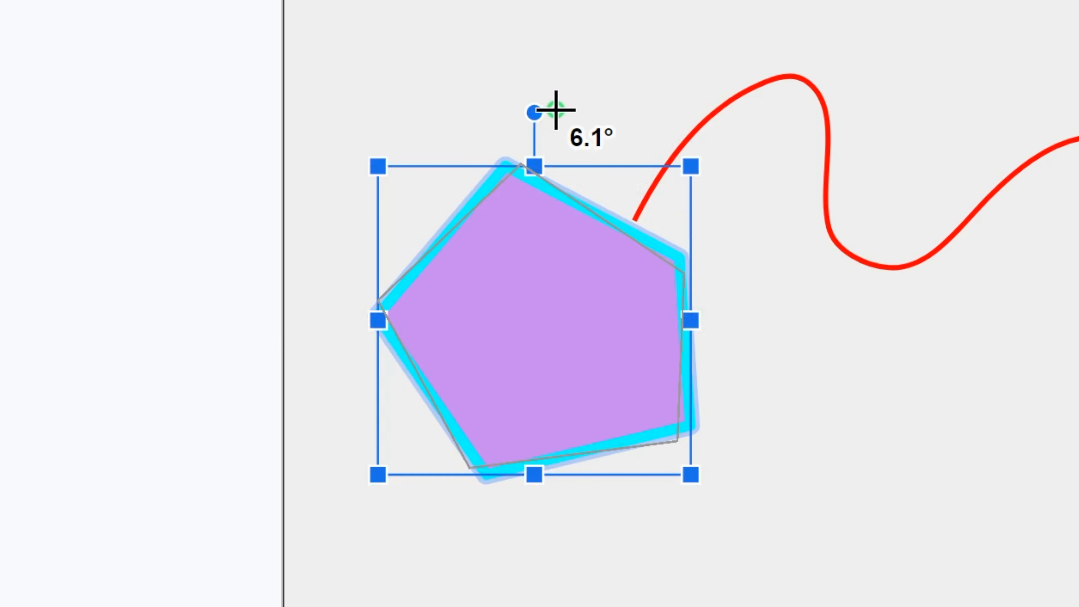
{"action": "left_click_drag", "start_coordinate": [583, 331], "coordinate": [603, 293]}
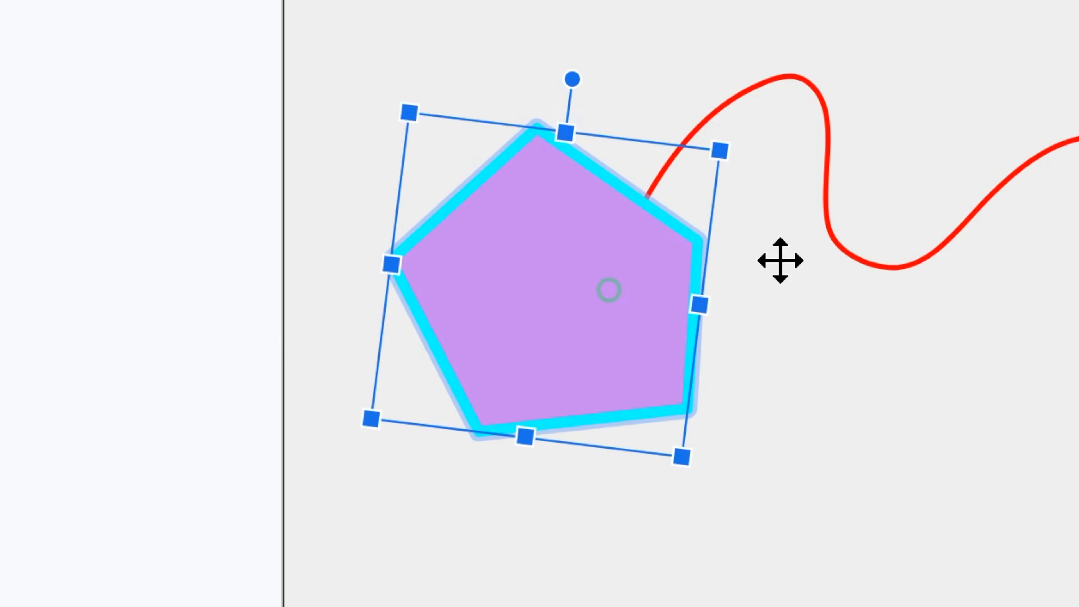
{"action": "left_click", "coordinate": [915, 371]}
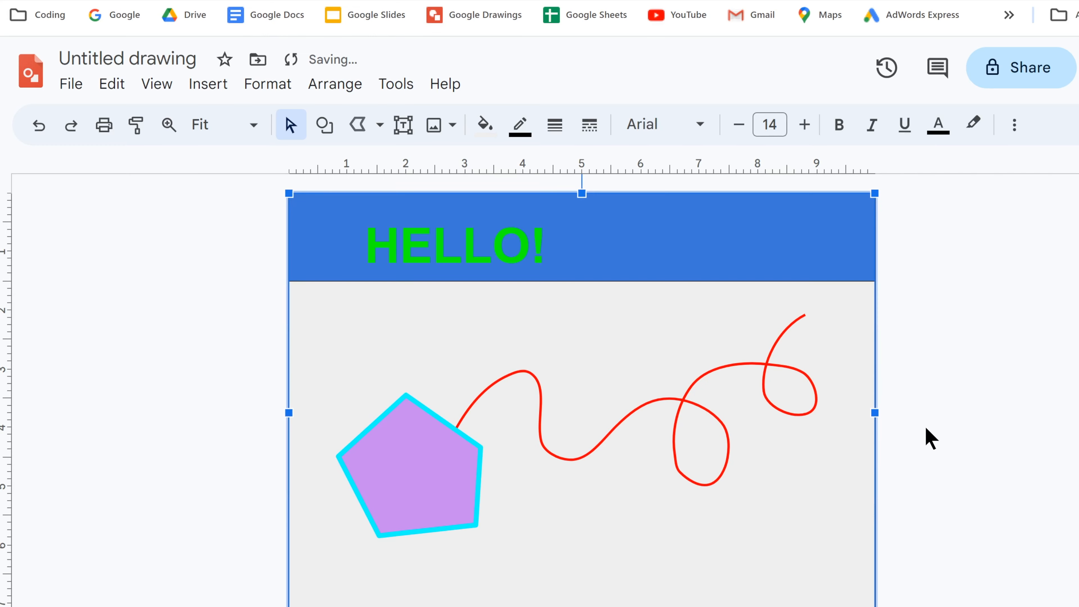
{"action": "left_click", "coordinate": [924, 426]}
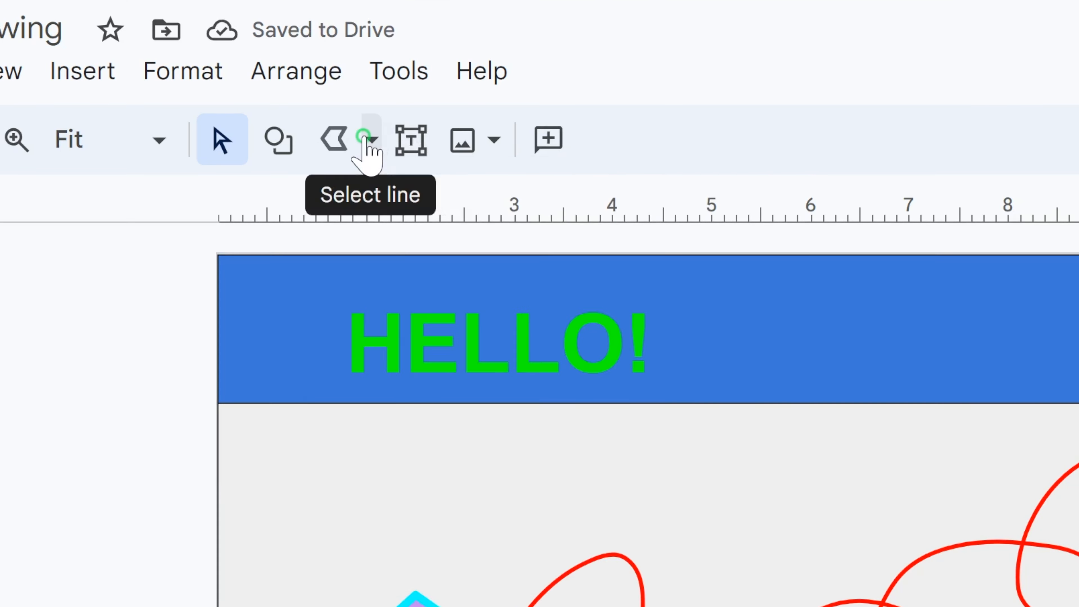
Step: Draw a closed, hook-like freeform shape with the Curve tool, overlapping the middle of the red scribble
{"action": "left_click", "coordinate": [379, 124]}
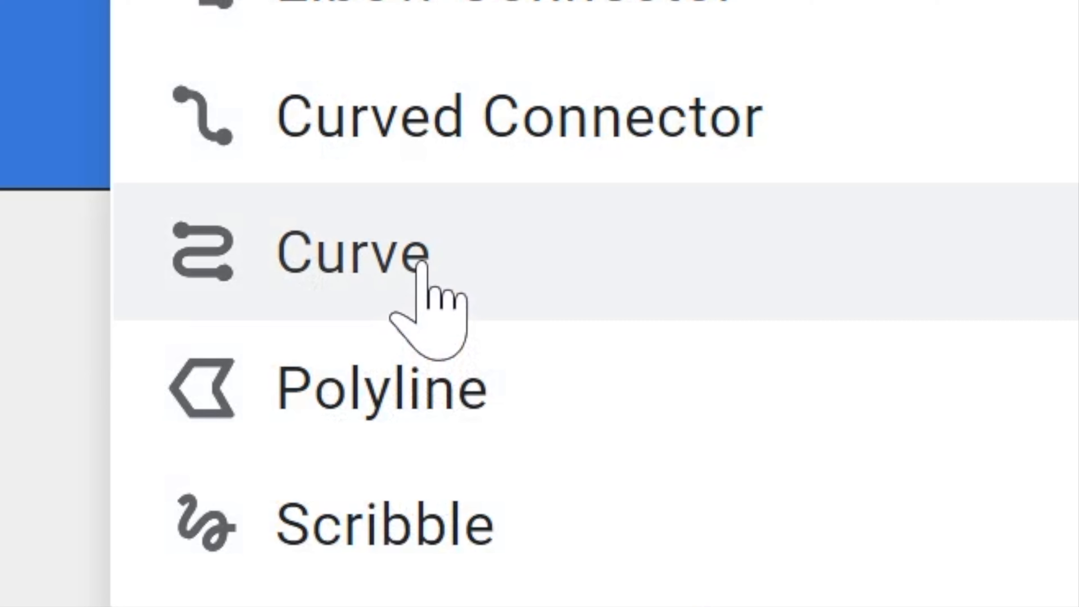
{"action": "left_click", "coordinate": [421, 264]}
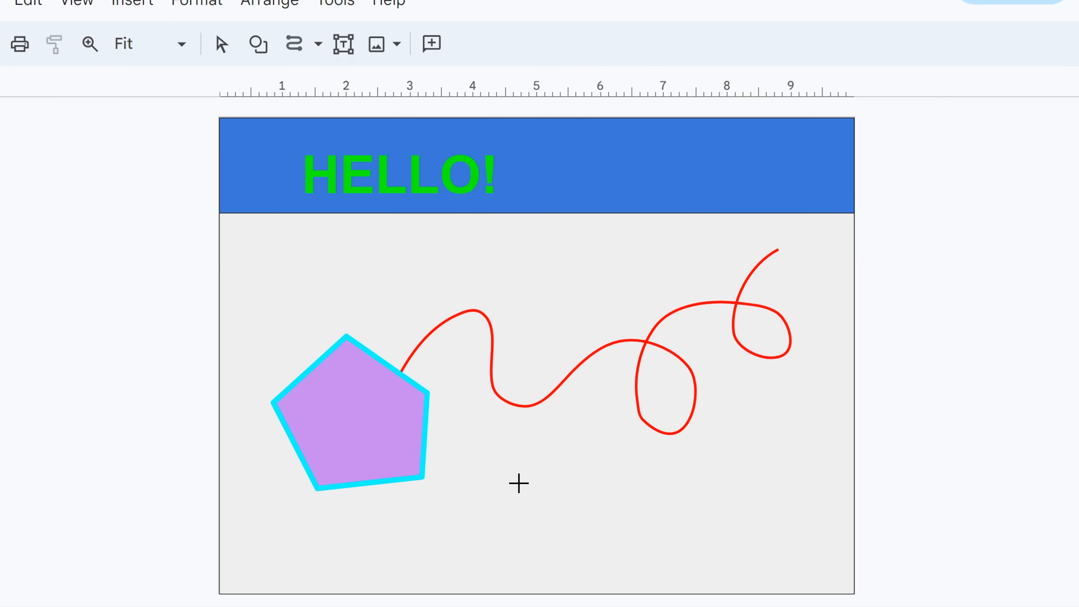
{"action": "left_click", "coordinate": [540, 317]}
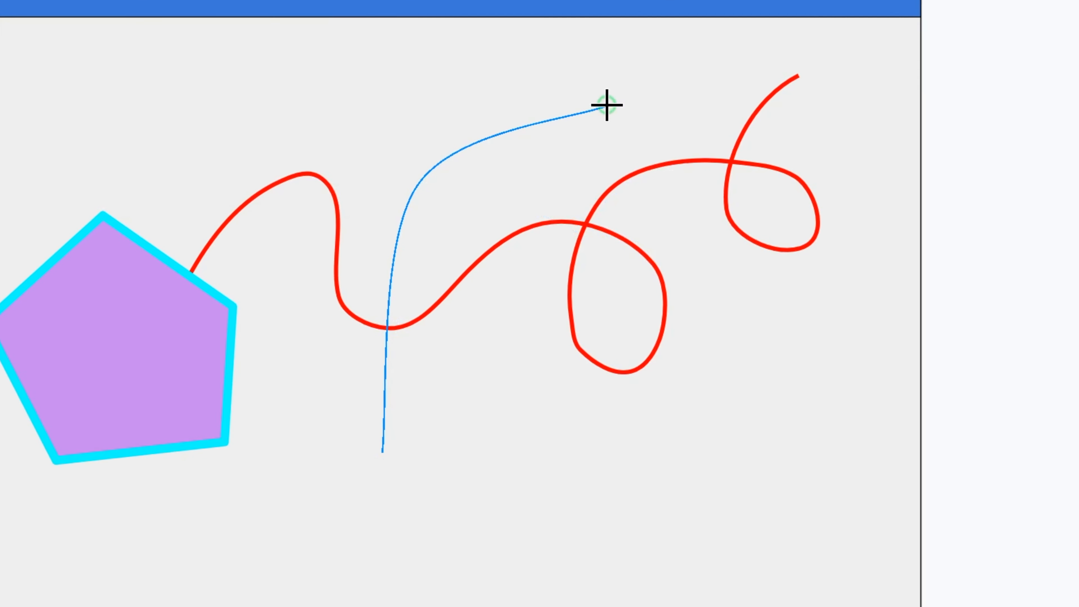
{"action": "left_click", "coordinate": [705, 249]}
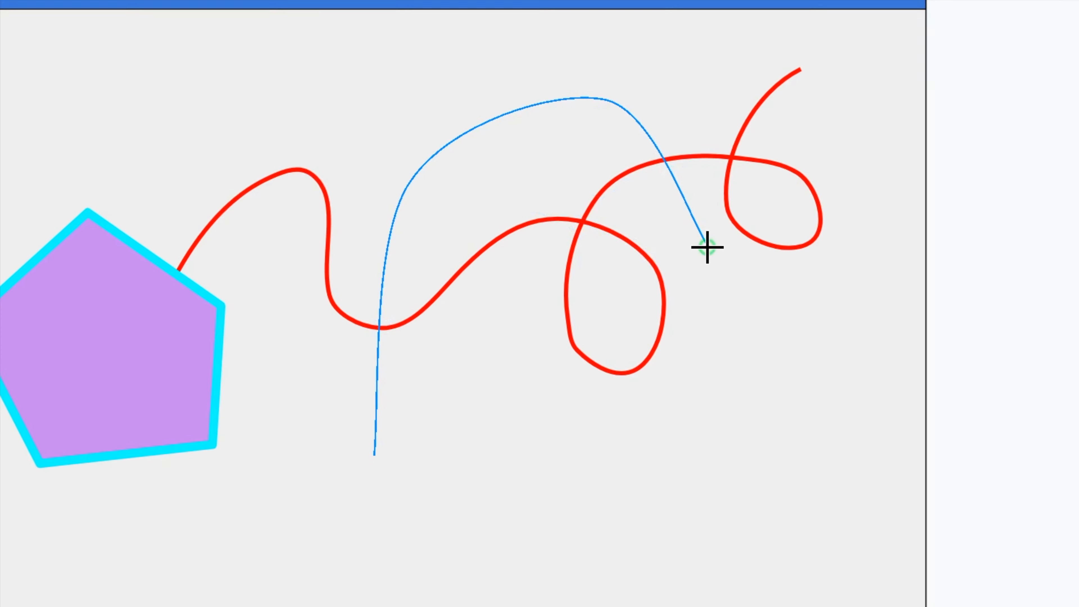
{"action": "left_click", "coordinate": [675, 389]}
{"action": "left_click", "coordinate": [530, 264]}
{"action": "left_click", "coordinate": [458, 344]}
{"action": "left_click", "coordinate": [506, 431]}
{"action": "left_click", "coordinate": [458, 525]}
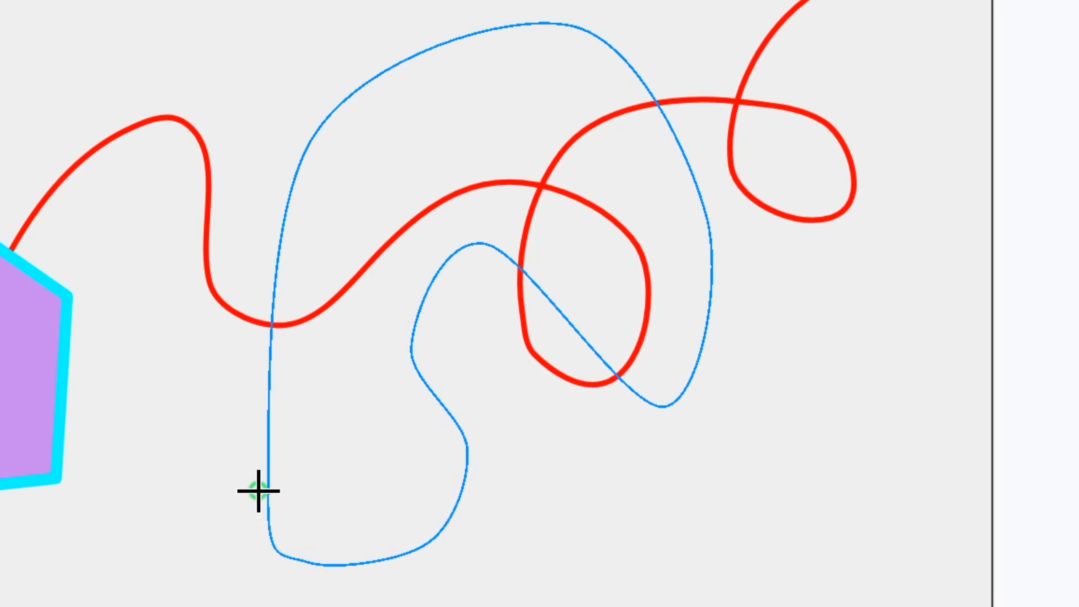
{"action": "left_click", "coordinate": [279, 488]}
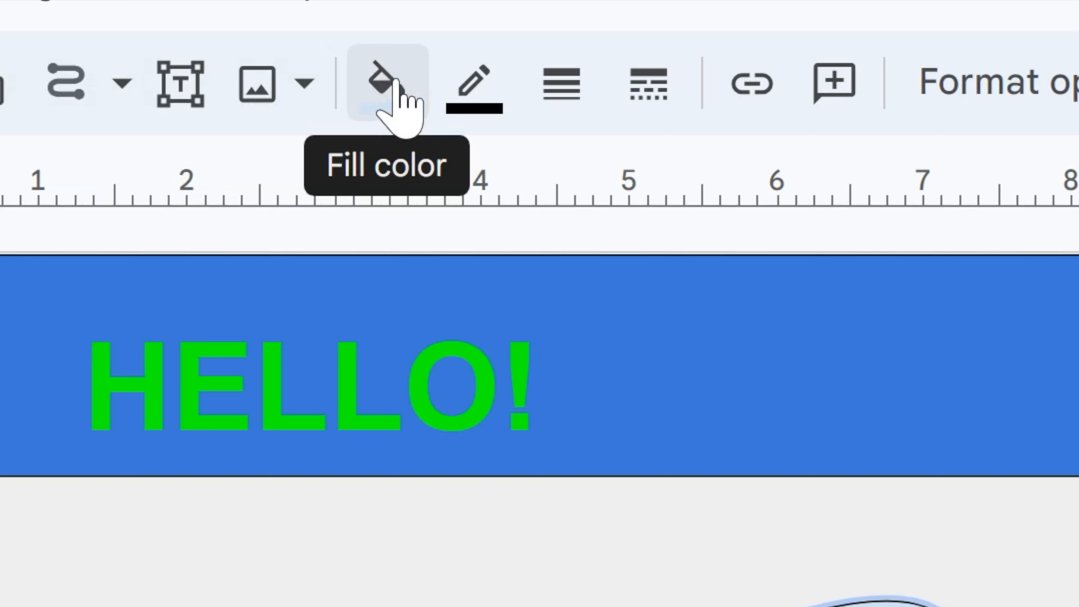
Step: Fill the closed curve shape with orange and give it a thick red outline
{"action": "left_click", "coordinate": [397, 108]}
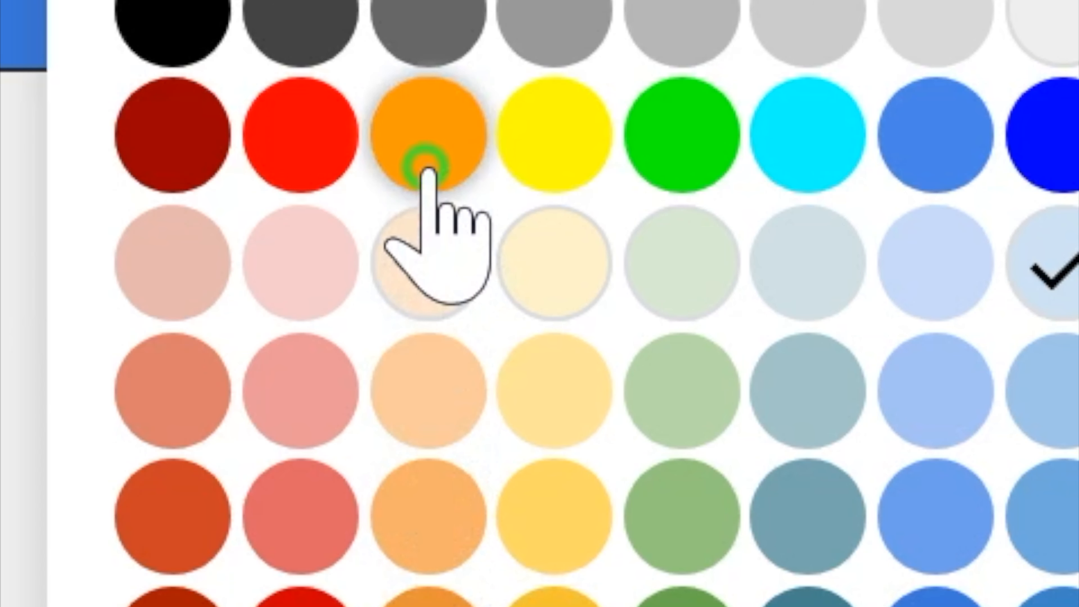
{"action": "left_click", "coordinate": [427, 169]}
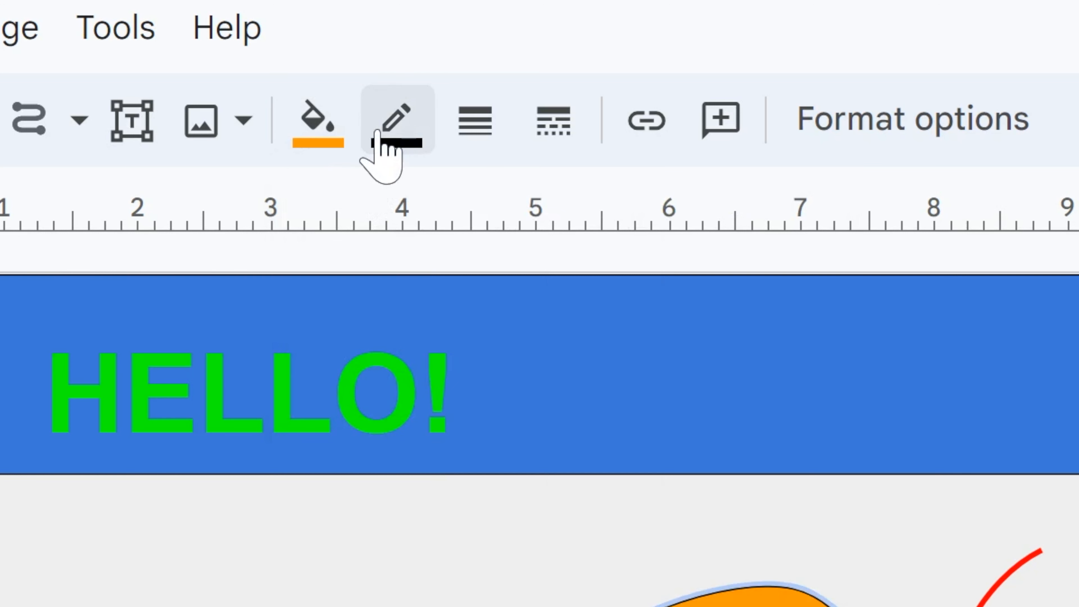
{"action": "left_click", "coordinate": [388, 140]}
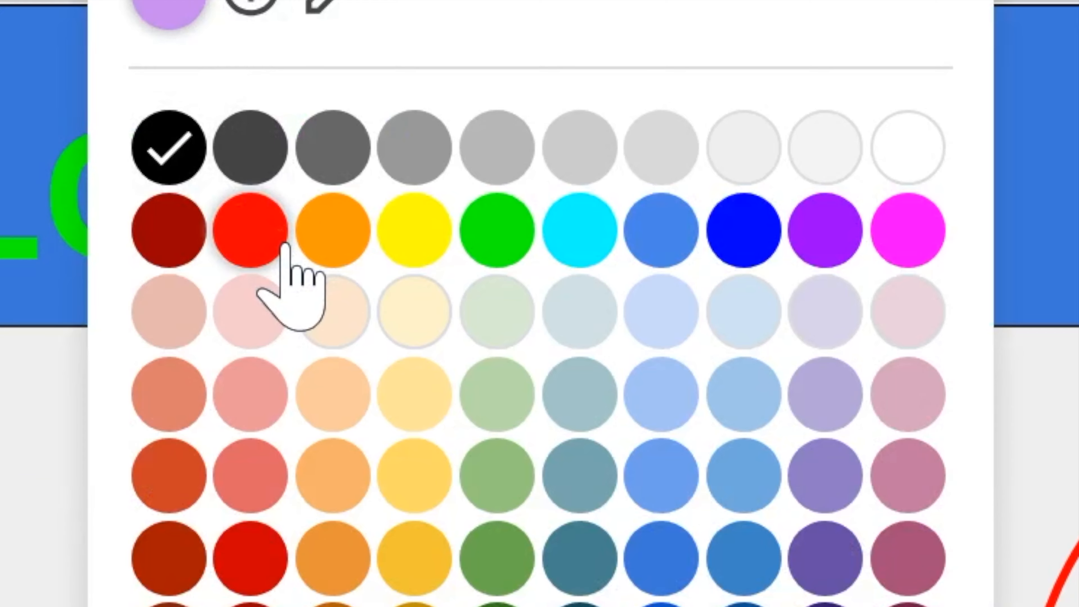
{"action": "left_click", "coordinate": [254, 227]}
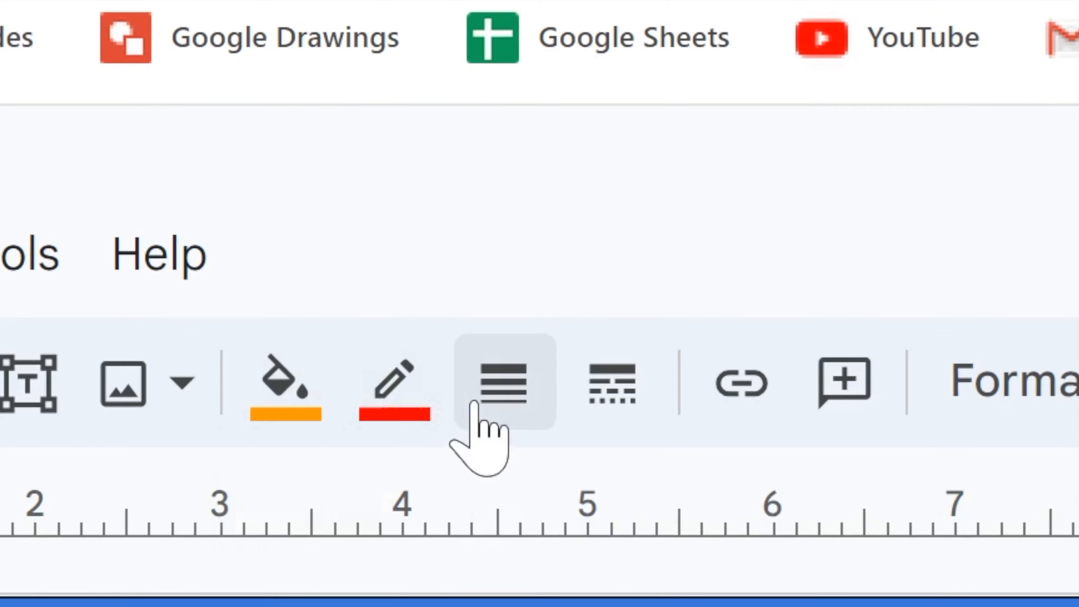
{"action": "left_click", "coordinate": [473, 403]}
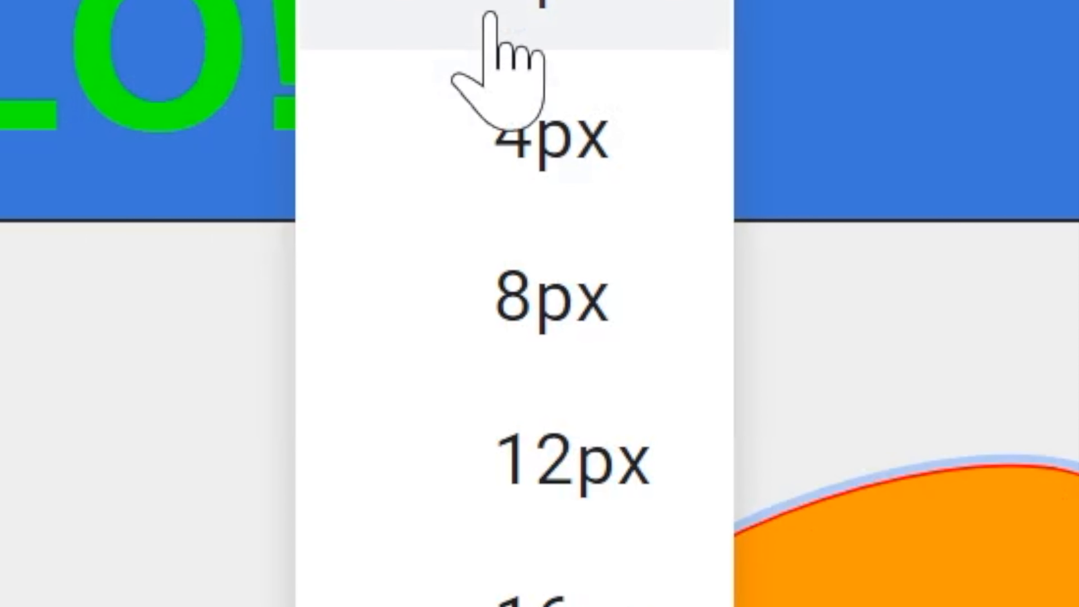
{"action": "left_click", "coordinate": [551, 289]}
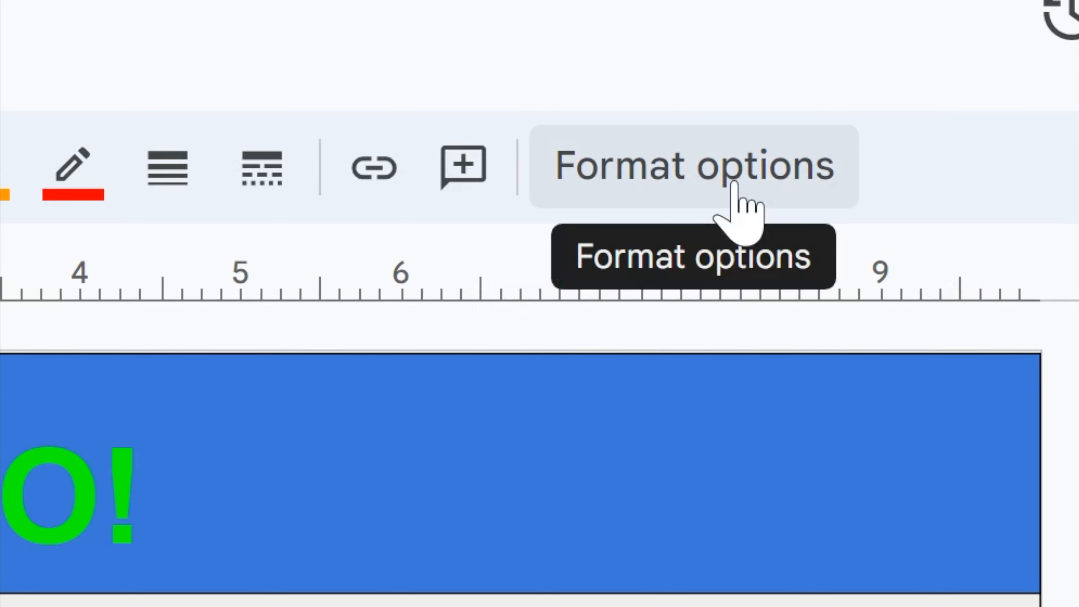
Step: Add a drop shadow to the orange curve shape, increasing its distance and raising its angle to the maximum
{"action": "left_click", "coordinate": [627, 49]}
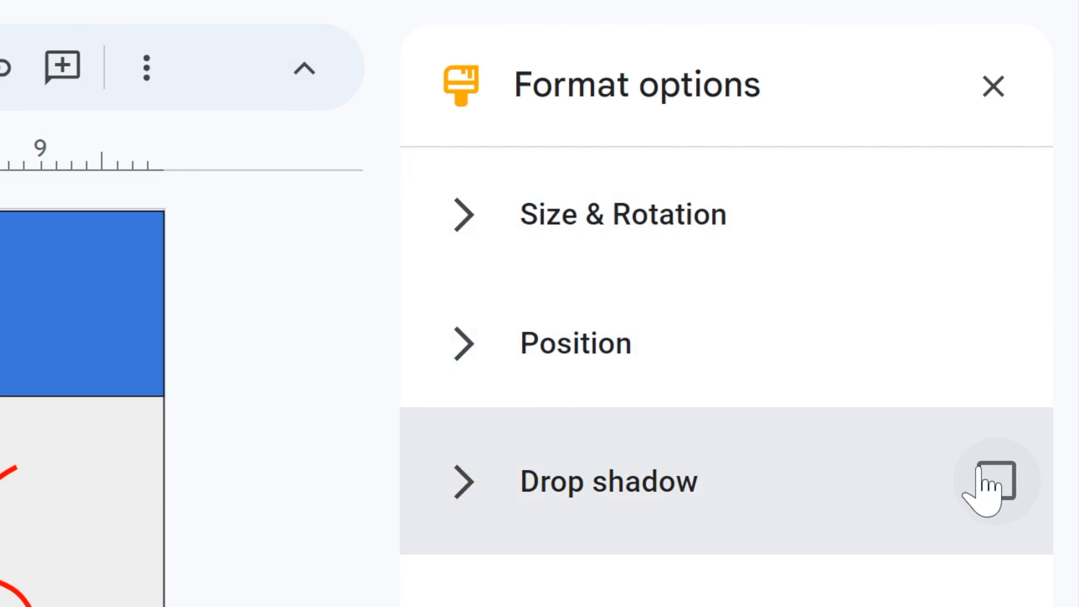
{"action": "left_click", "coordinate": [1017, 295]}
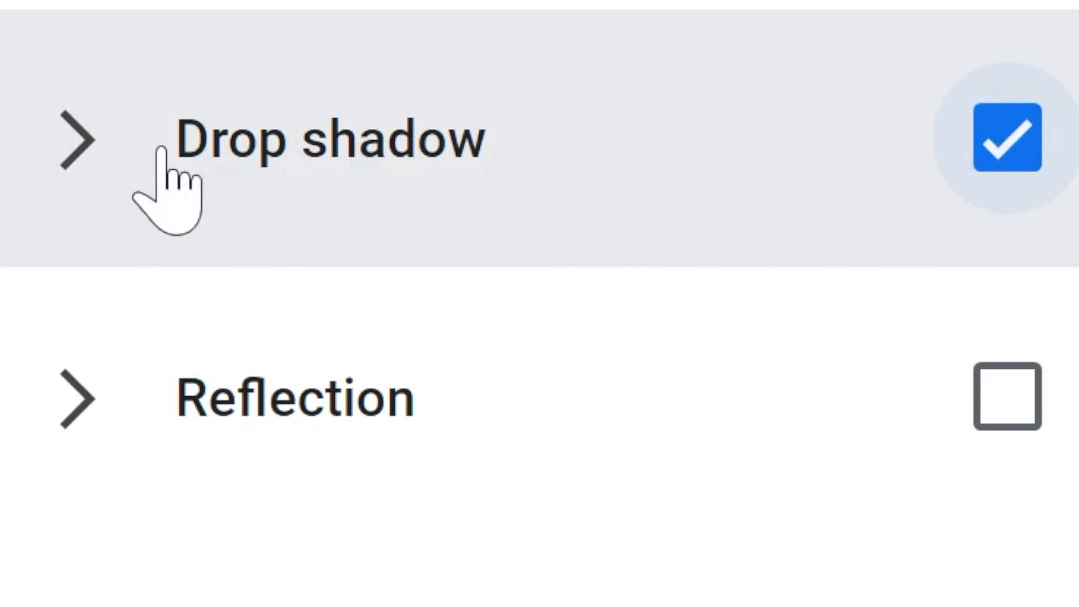
{"action": "left_click", "coordinate": [159, 256]}
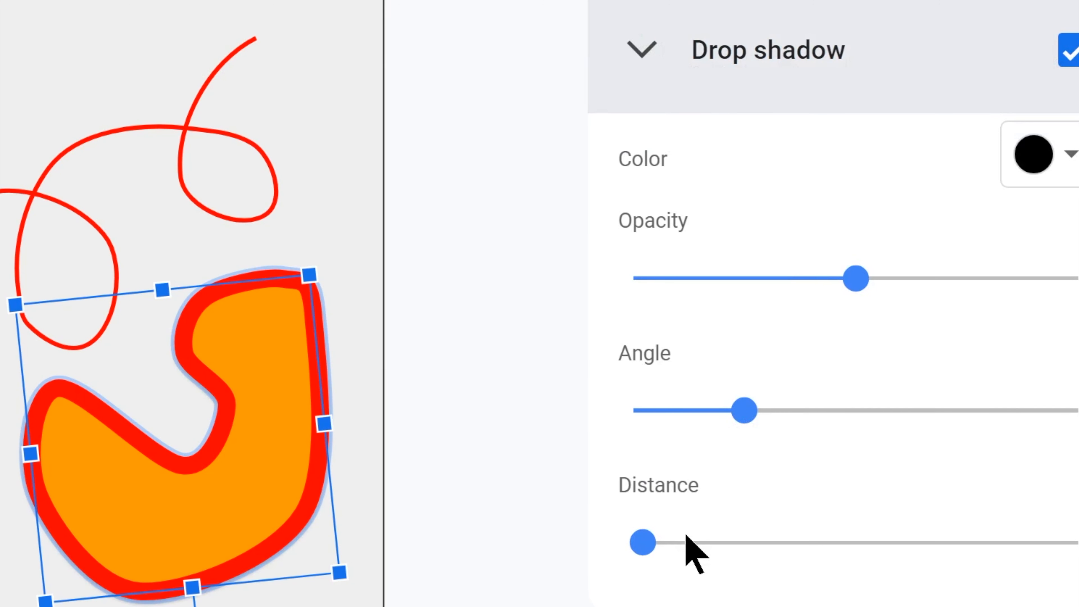
{"action": "left_click_drag", "start_coordinate": [642, 544], "coordinate": [708, 549]}
{"action": "left_click_drag", "start_coordinate": [743, 411], "coordinate": [1042, 391]}
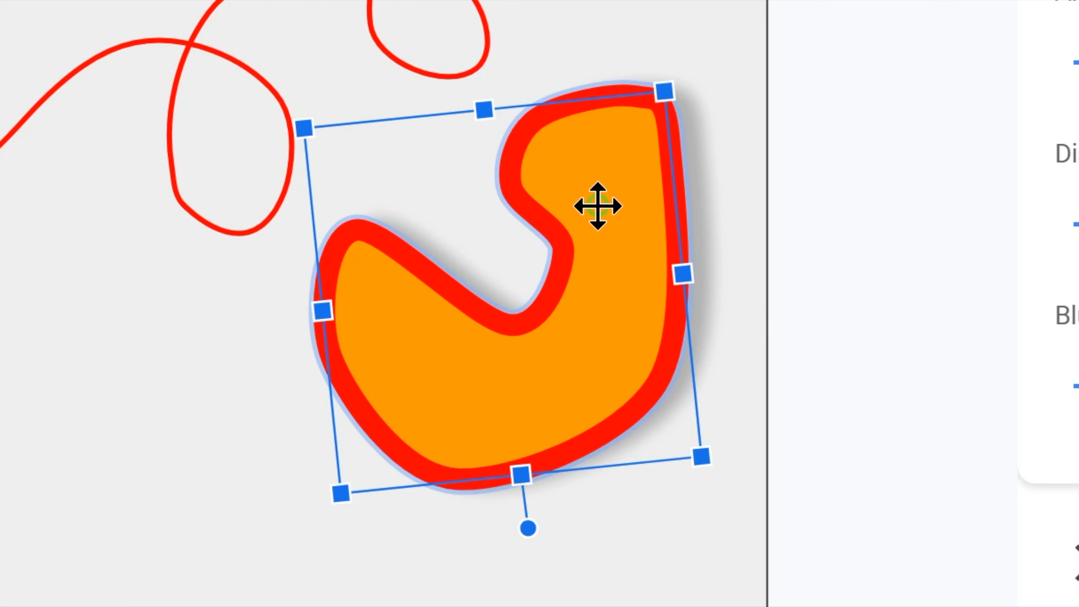
Step: Edit the orange shape's points, moving the upper-right one outward and down to round that side, and finish point editing
{"action": "double_click", "coordinate": [597, 206]}
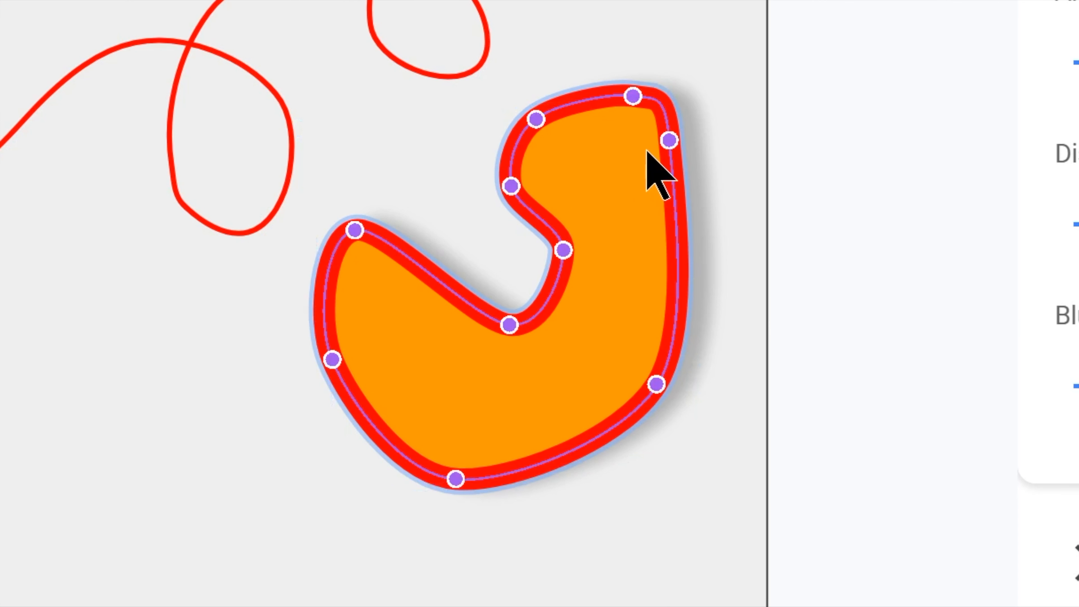
{"action": "left_click_drag", "start_coordinate": [674, 161], "coordinate": [703, 239]}
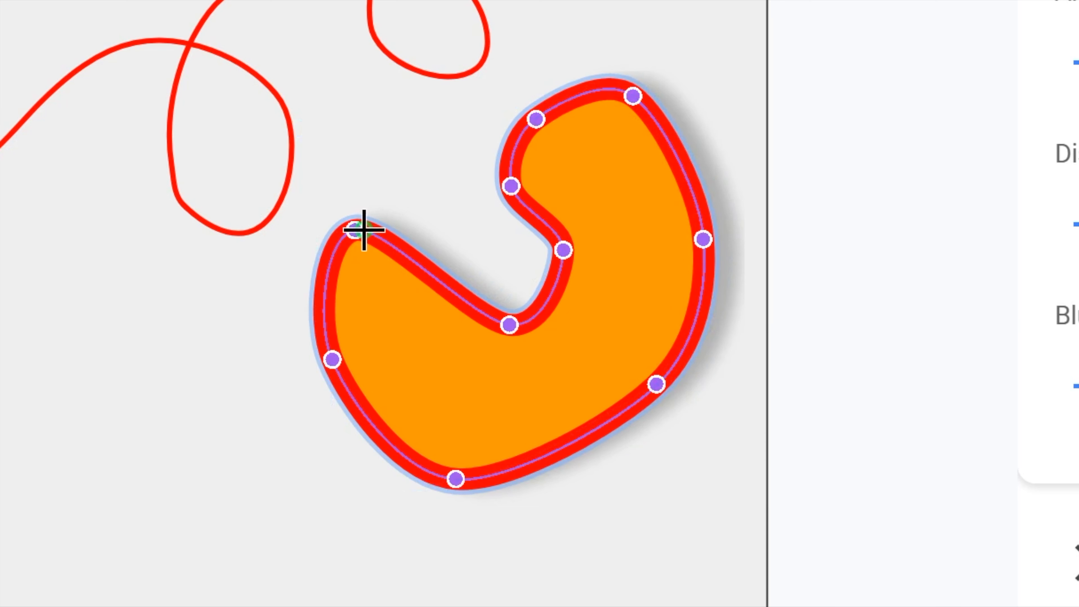
{"action": "left_click", "coordinate": [663, 515]}
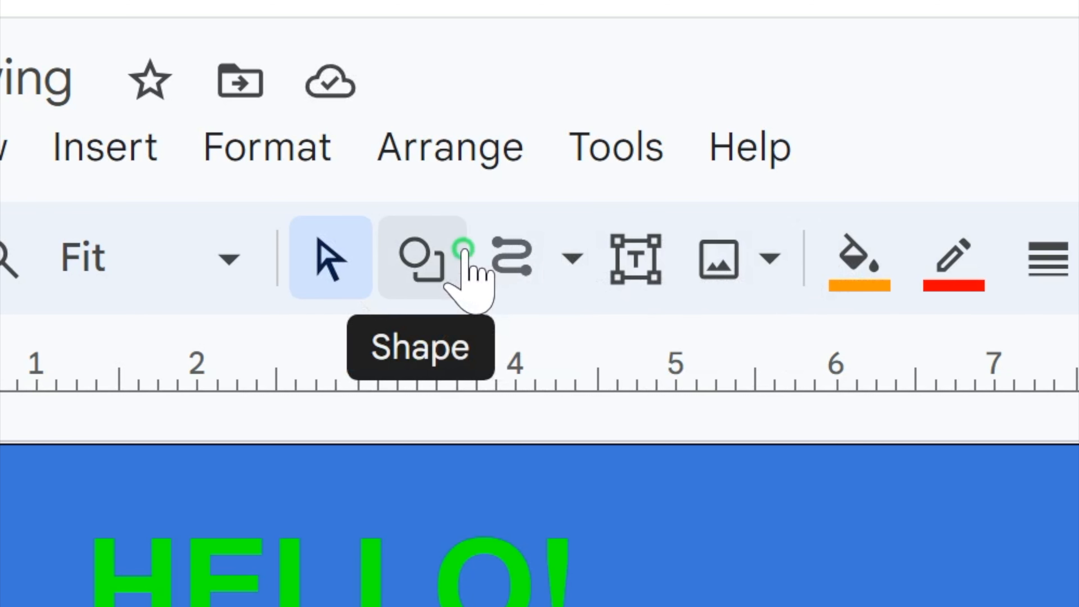
Step: Insert a rounded rectangle near the bottom of the canvas, between the pentagon and the orange shape
{"action": "left_click", "coordinate": [463, 251]}
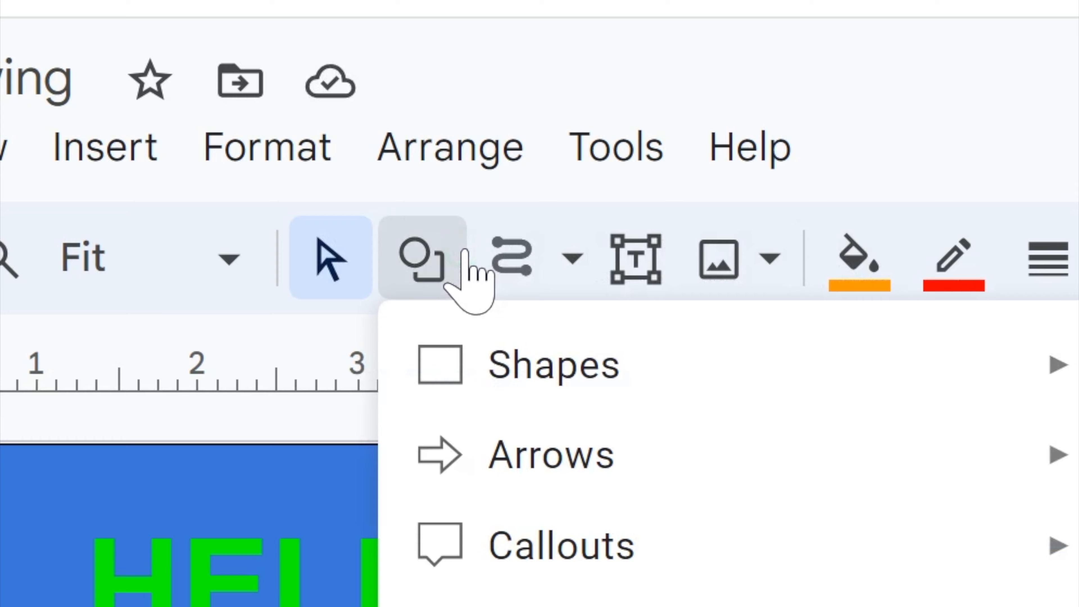
{"action": "mouse_move", "coordinate": [89, 80]}
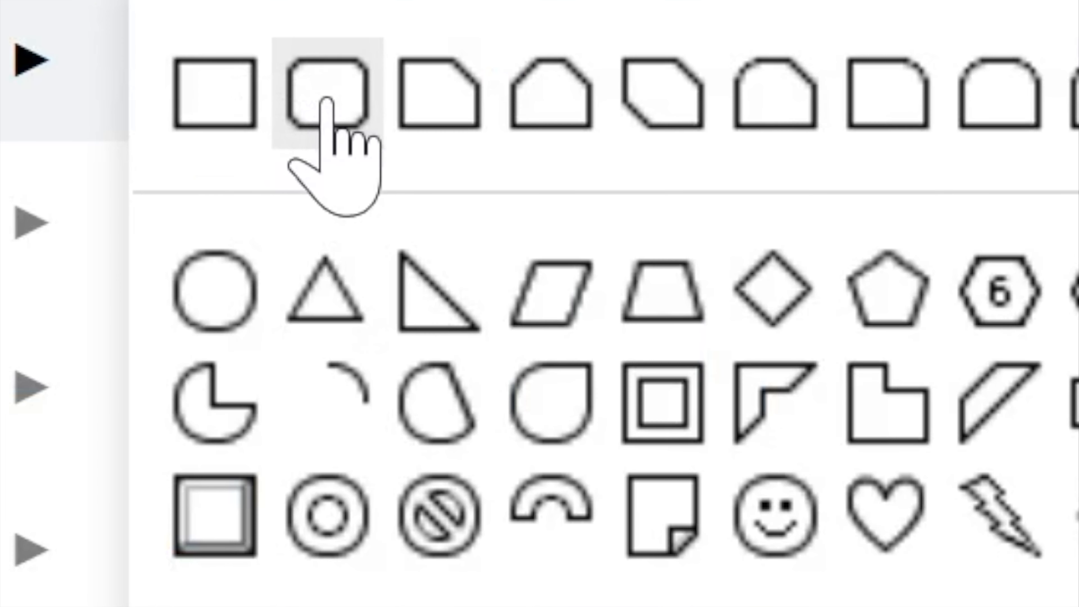
{"action": "left_click", "coordinate": [336, 113]}
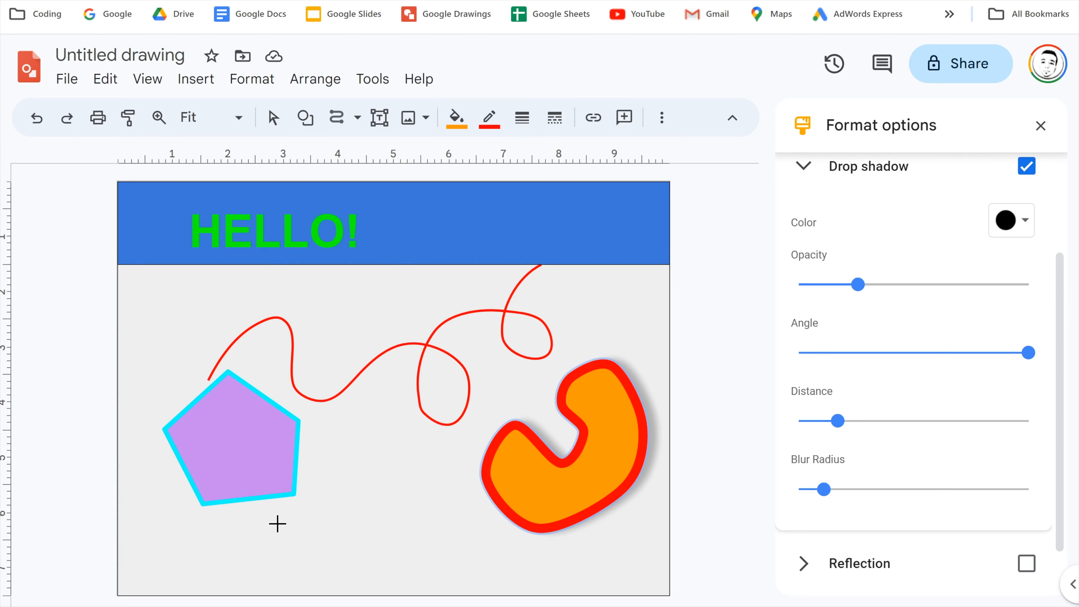
{"action": "left_click_drag", "start_coordinate": [277, 523], "coordinate": [439, 580]}
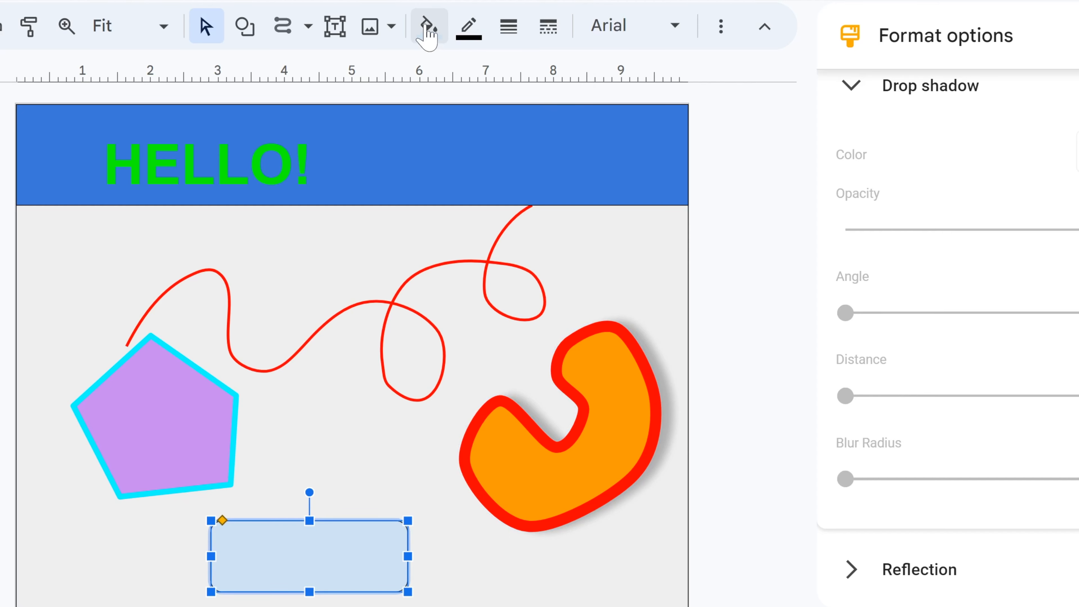
Step: Style the rounded rectangle with a green fill and drop shadow, and add the text "CLICK HERE NOW!" inside it
{"action": "left_click", "coordinate": [426, 27]}
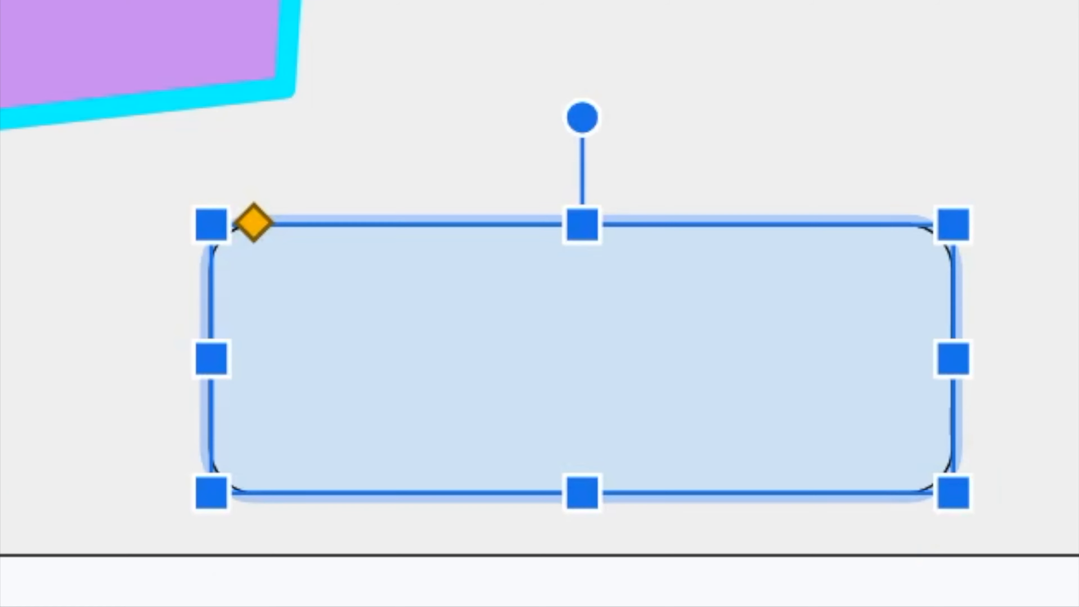
{"action": "left_click", "coordinate": [584, 293]}
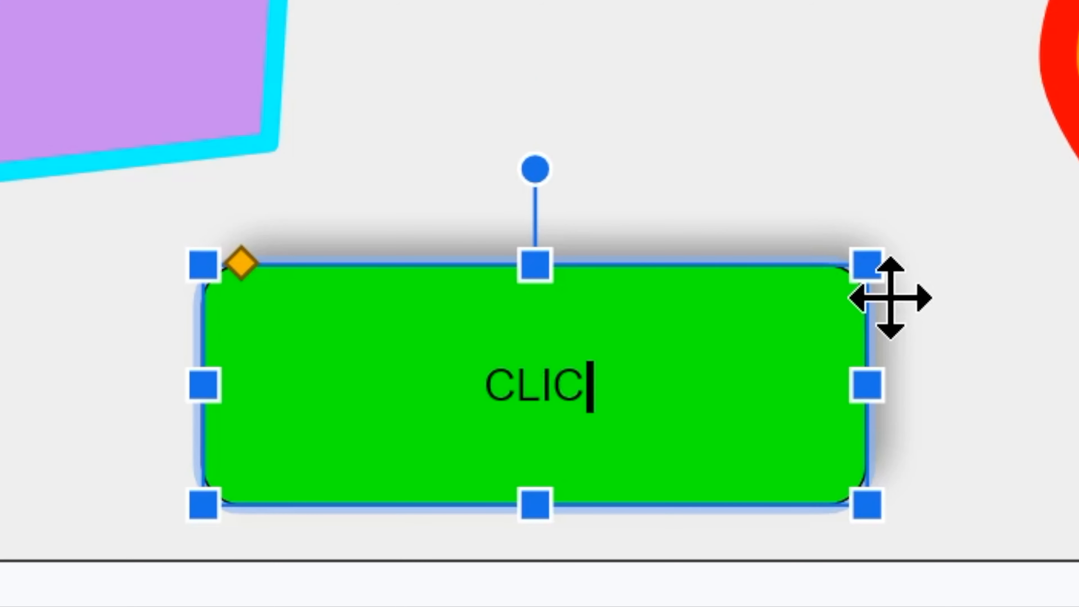
{"action": "type", "text": "K HERE NOW!"}
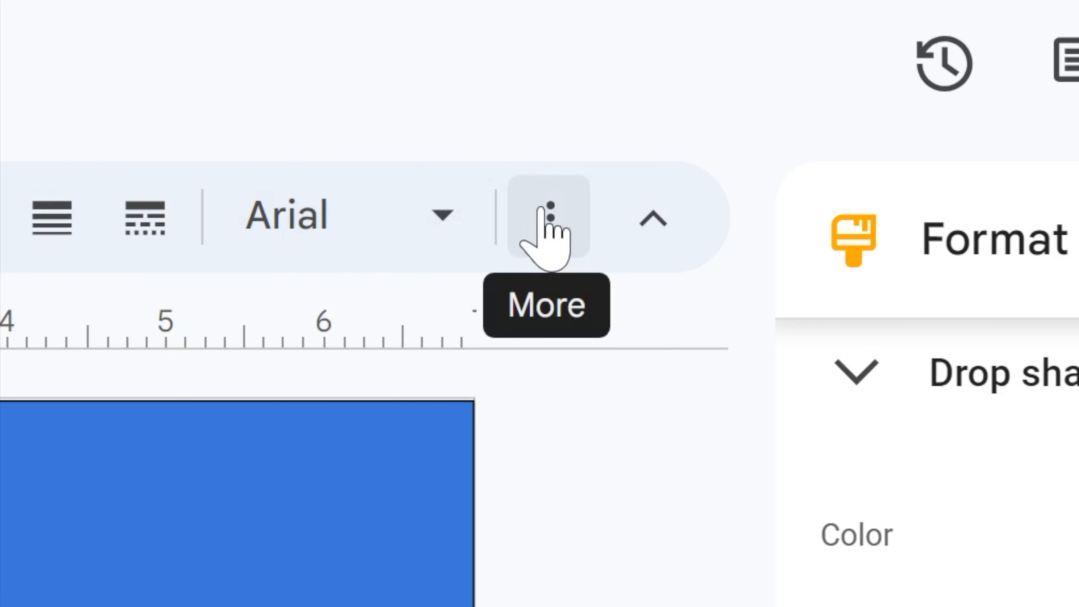
Step: Enlarge the CLICK HERE NOW! text, trying font size 36 before settling on 24
{"action": "left_click", "coordinate": [1013, 109]}
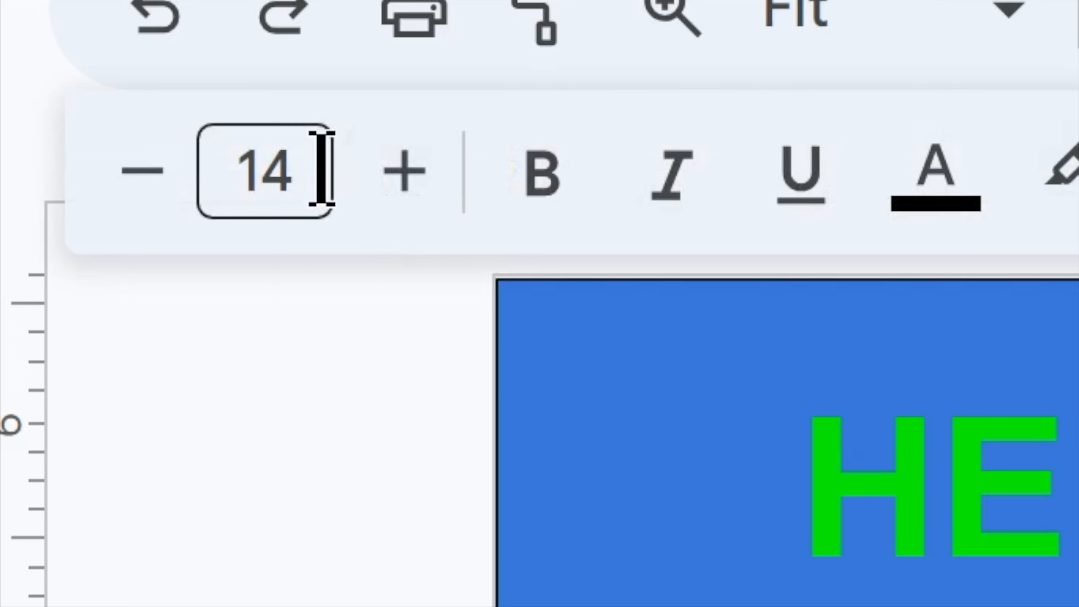
{"action": "left_click", "coordinate": [65, 243]}
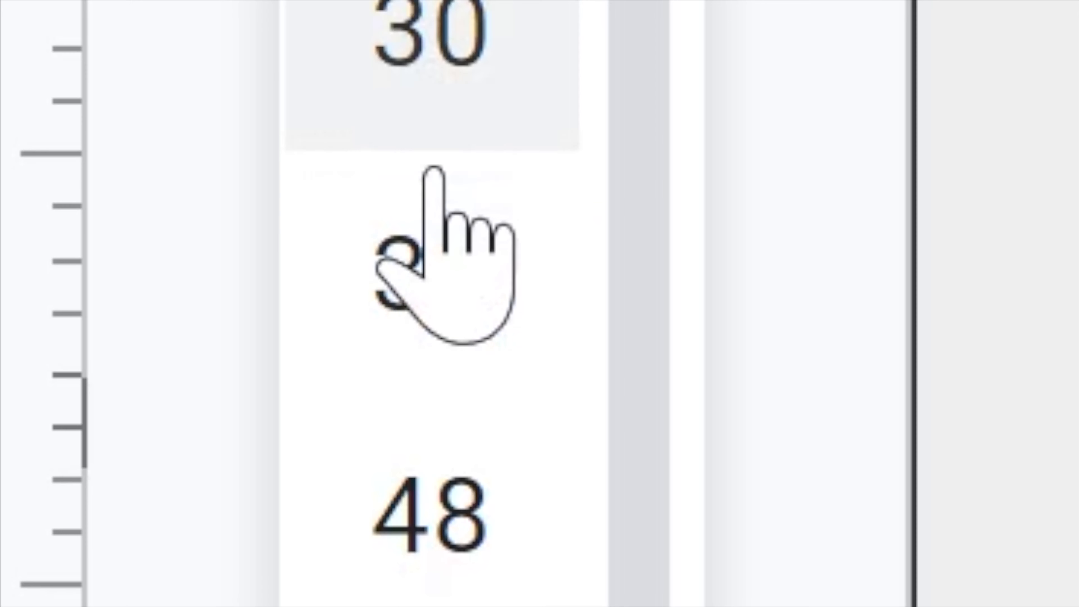
{"action": "left_click", "coordinate": [433, 203]}
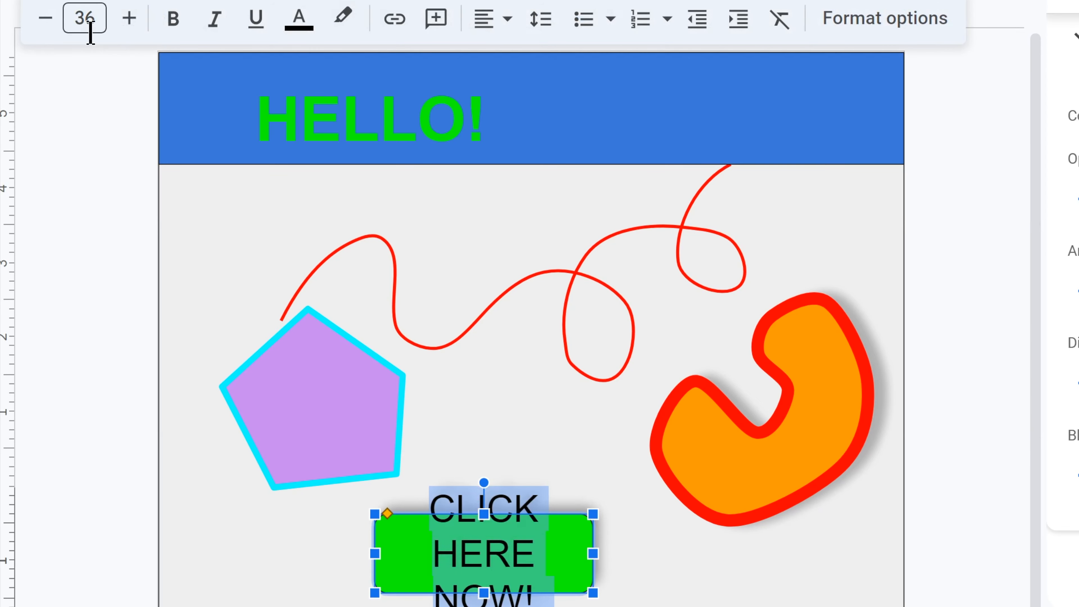
{"action": "left_click", "coordinate": [91, 32]}
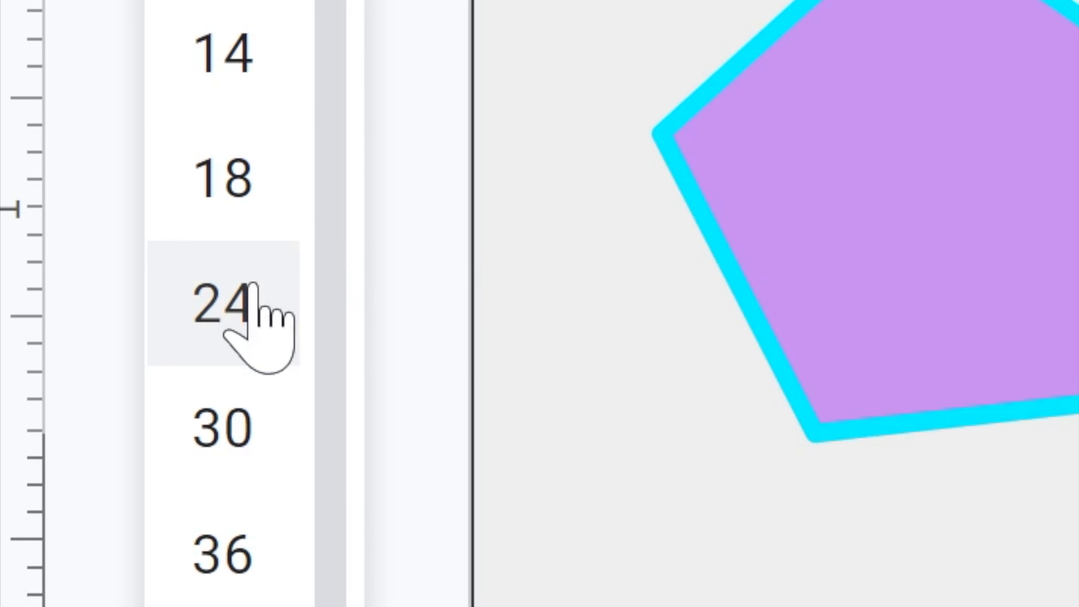
{"action": "left_click", "coordinate": [253, 289]}
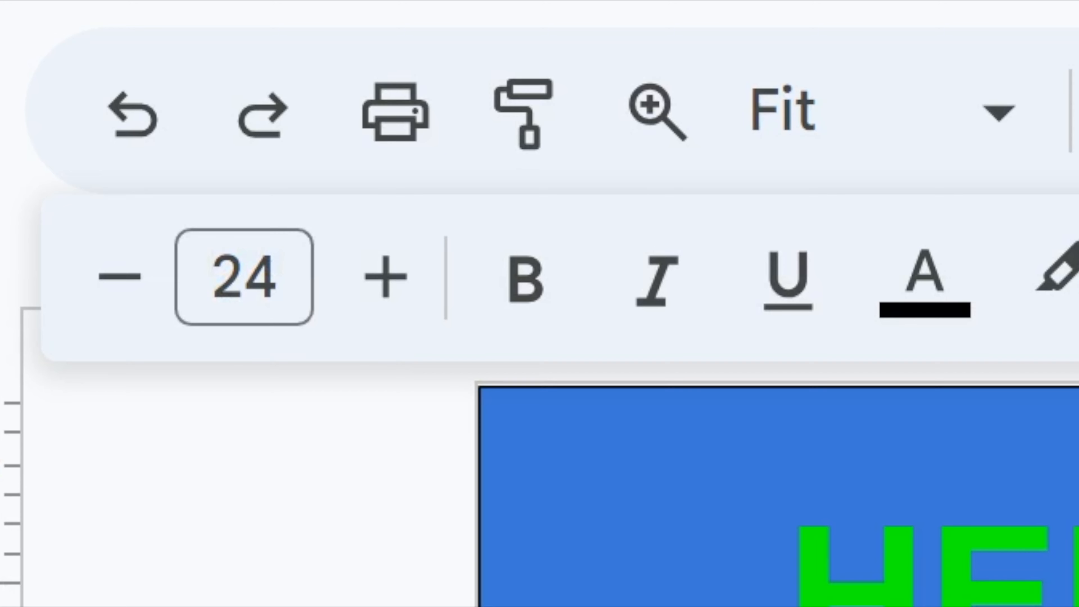
Step: Make the CLICK HERE NOW! text bold and colour it red
{"action": "left_click", "coordinate": [516, 289]}
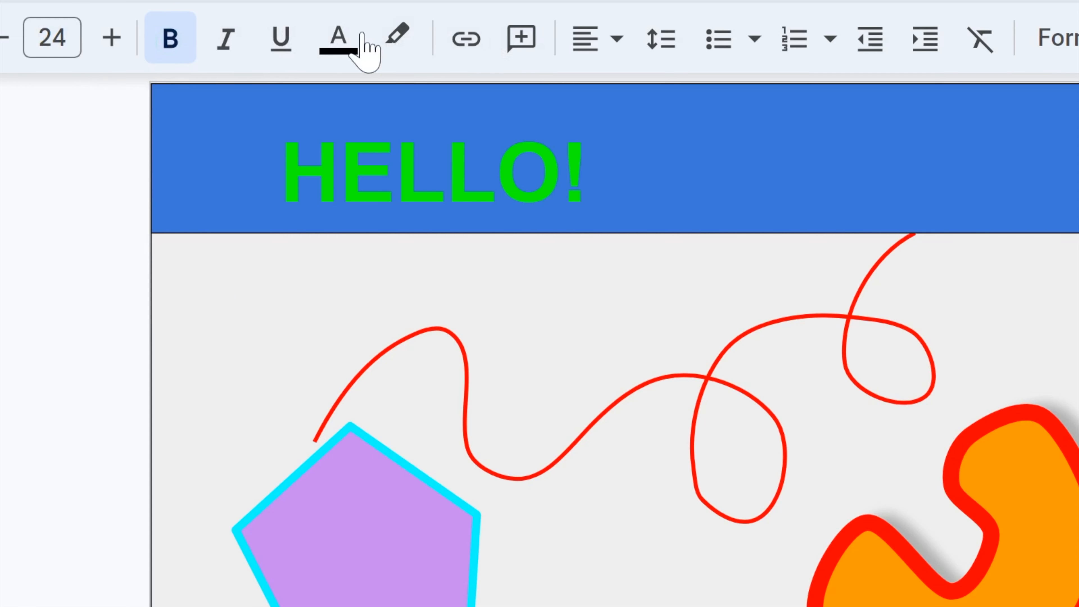
{"action": "left_click", "coordinate": [356, 42]}
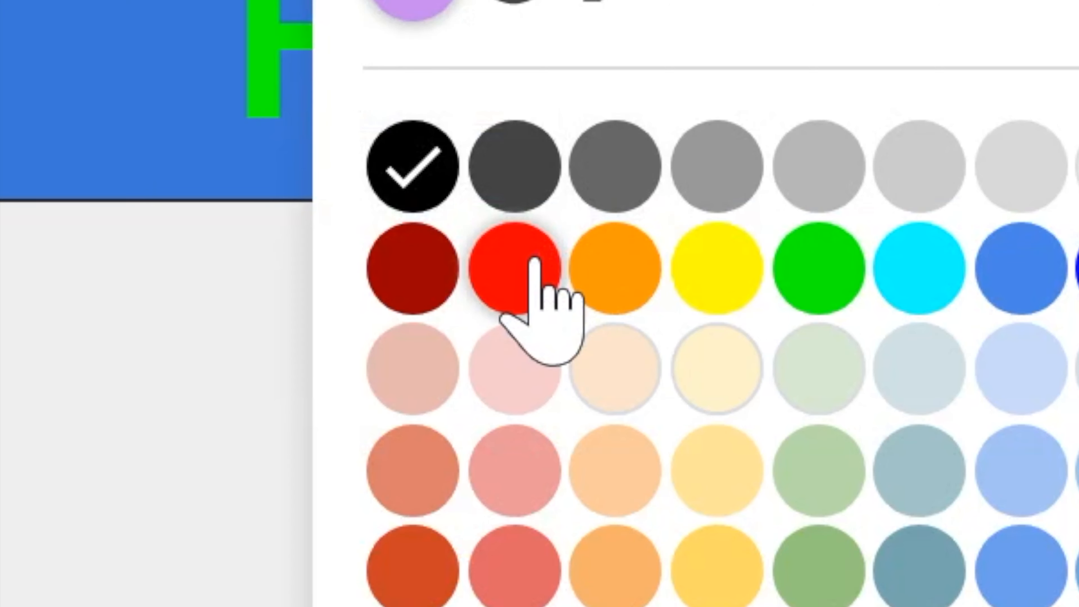
{"action": "left_click", "coordinate": [394, 256]}
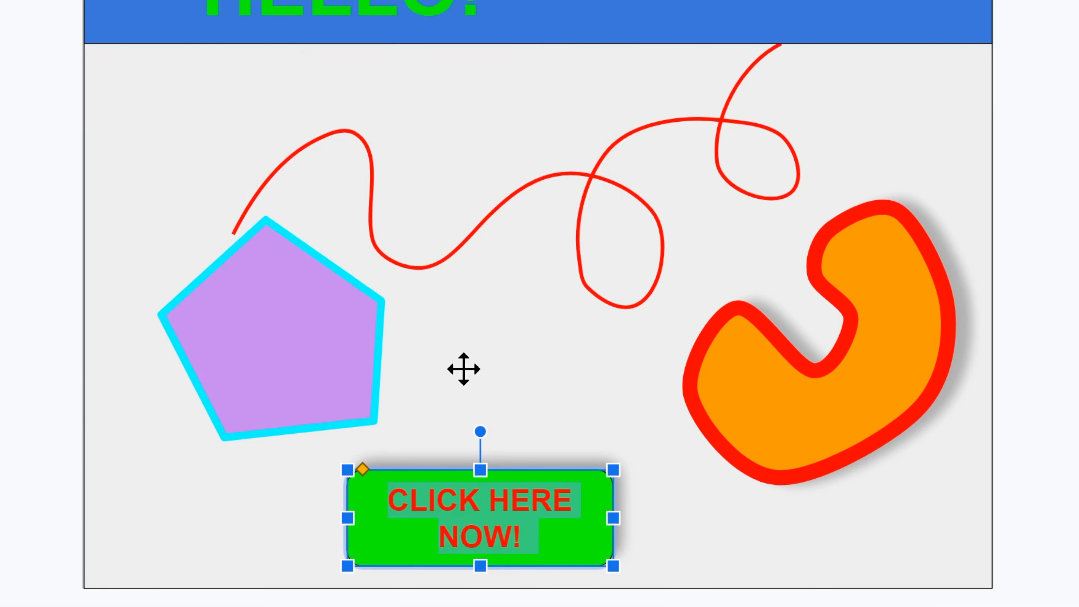
Step: Move the green CLICK HERE NOW! button slightly up and to the right, and rotate it a little counterclockwise
{"action": "left_click", "coordinate": [569, 545]}
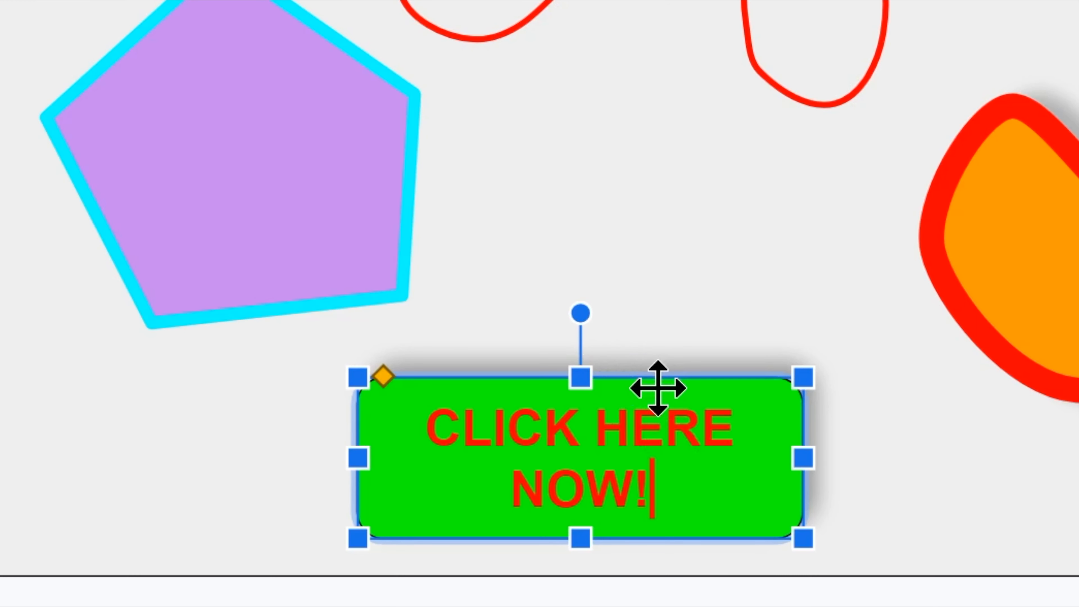
{"action": "left_click_drag", "start_coordinate": [658, 384], "coordinate": [727, 267]}
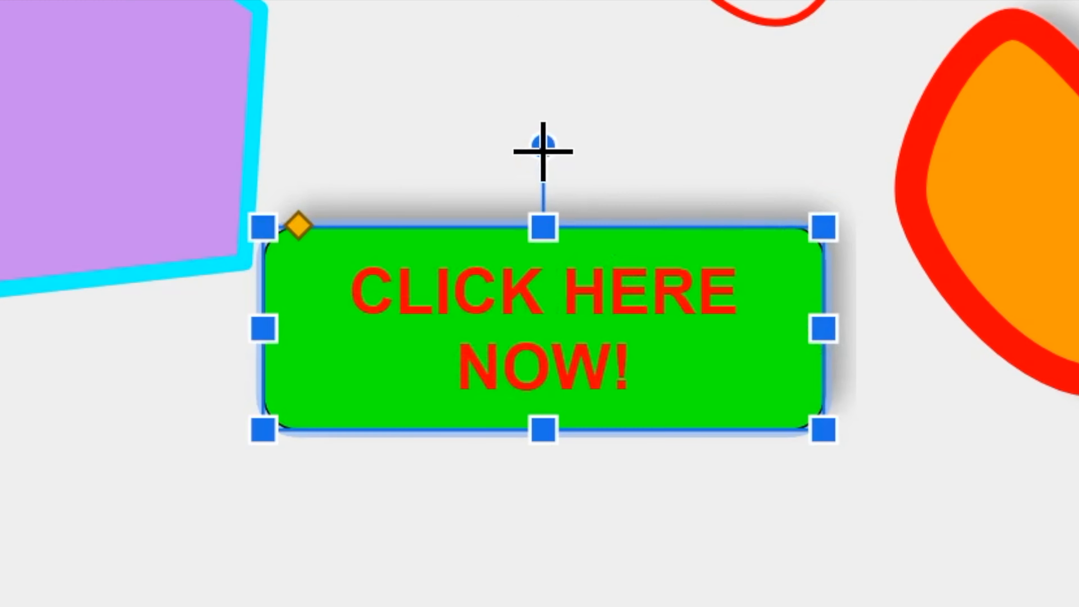
{"action": "left_click_drag", "start_coordinate": [543, 144], "coordinate": [506, 142]}
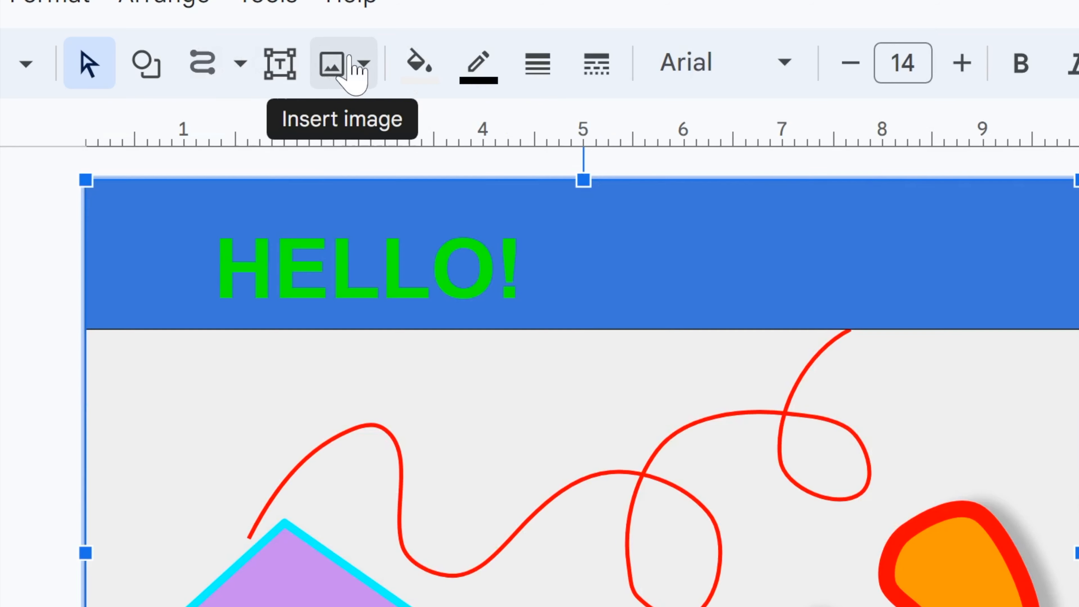
Step: Search the web for "APPLE CLIPART" images and insert the plain red apple with brown stem and green leaf
{"action": "left_click", "coordinate": [364, 63]}
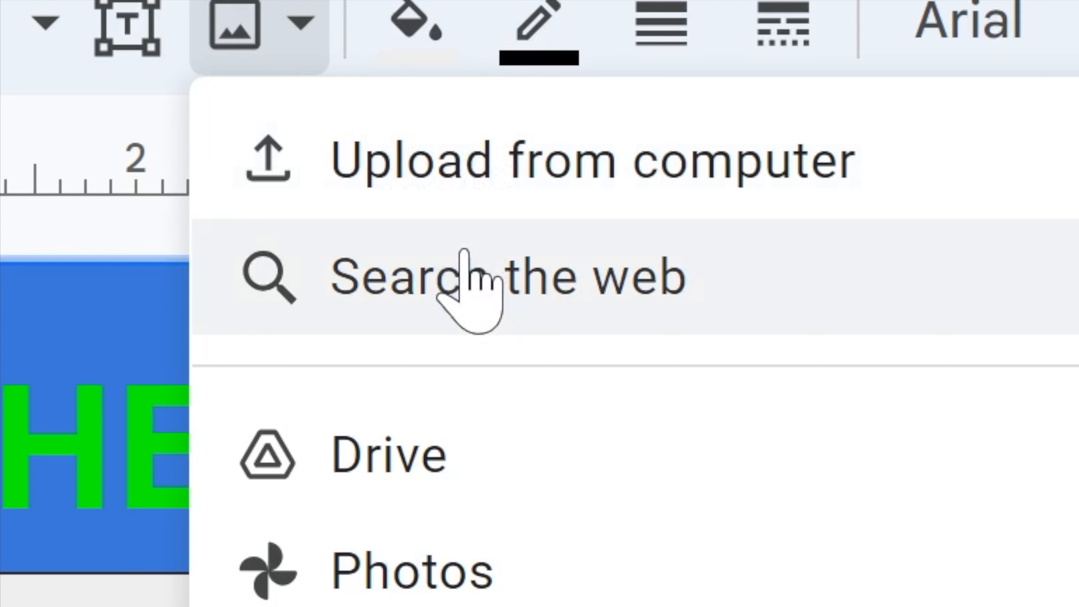
{"action": "left_click", "coordinate": [441, 183]}
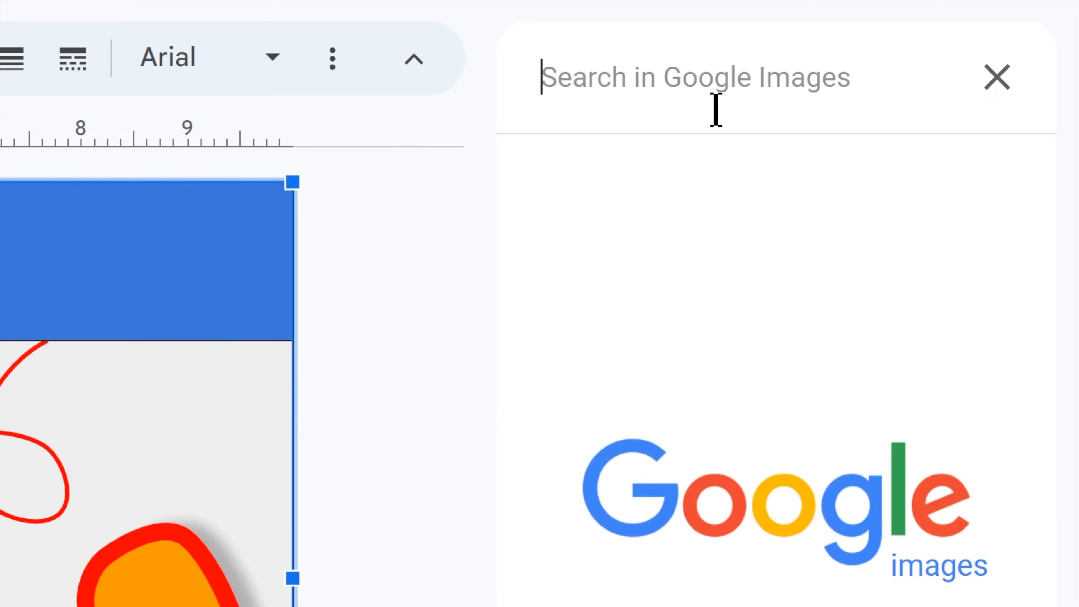
{"action": "type", "text": "APPLE CLIPART"}
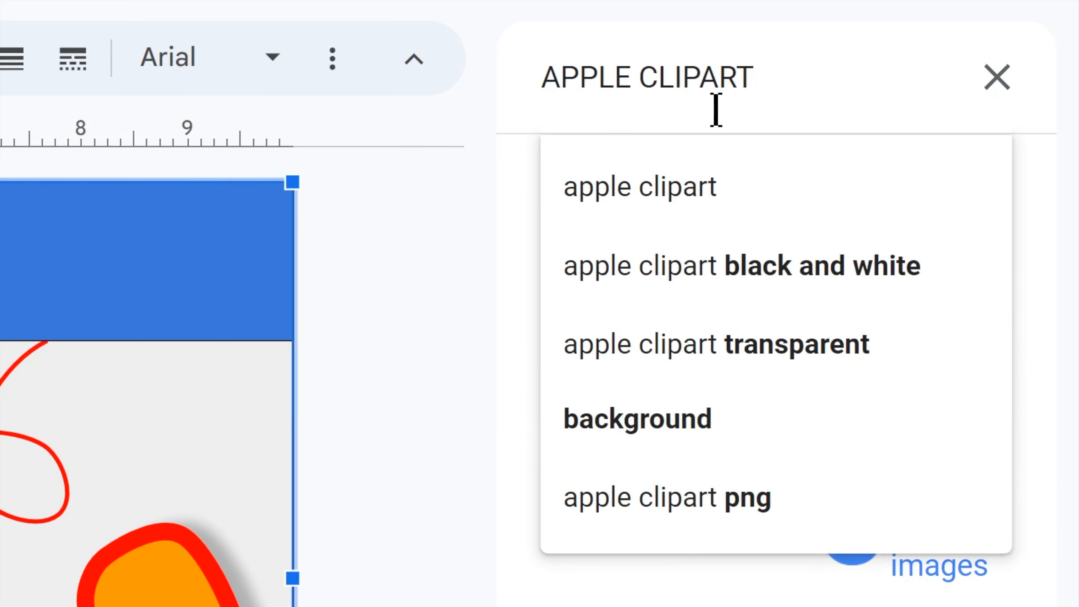
{"action": "key", "text": "Return"}
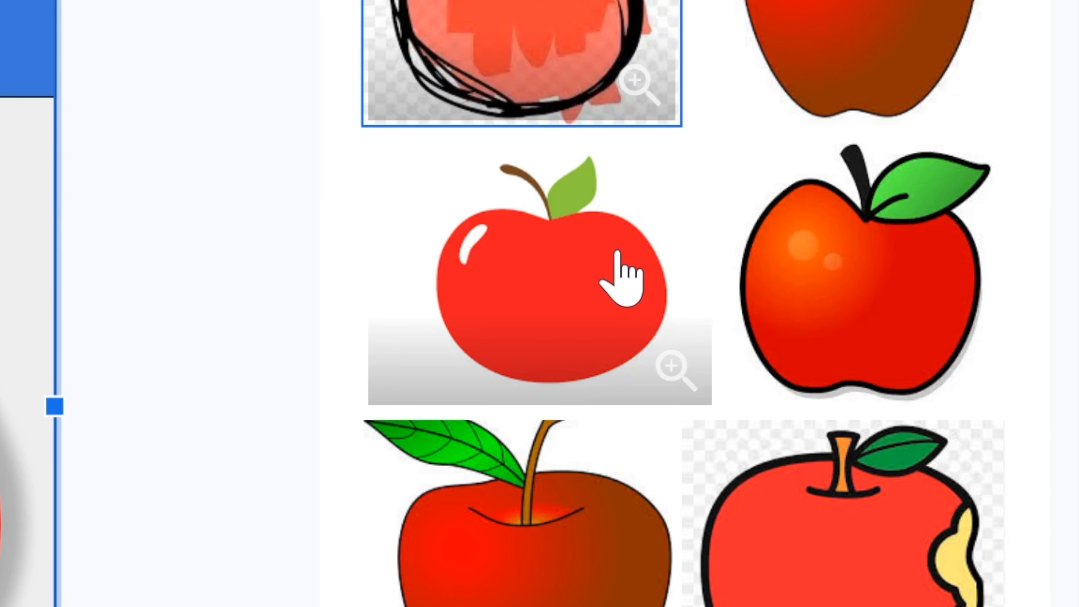
{"action": "left_click", "coordinate": [617, 252]}
{"action": "left_click", "coordinate": [616, 253]}
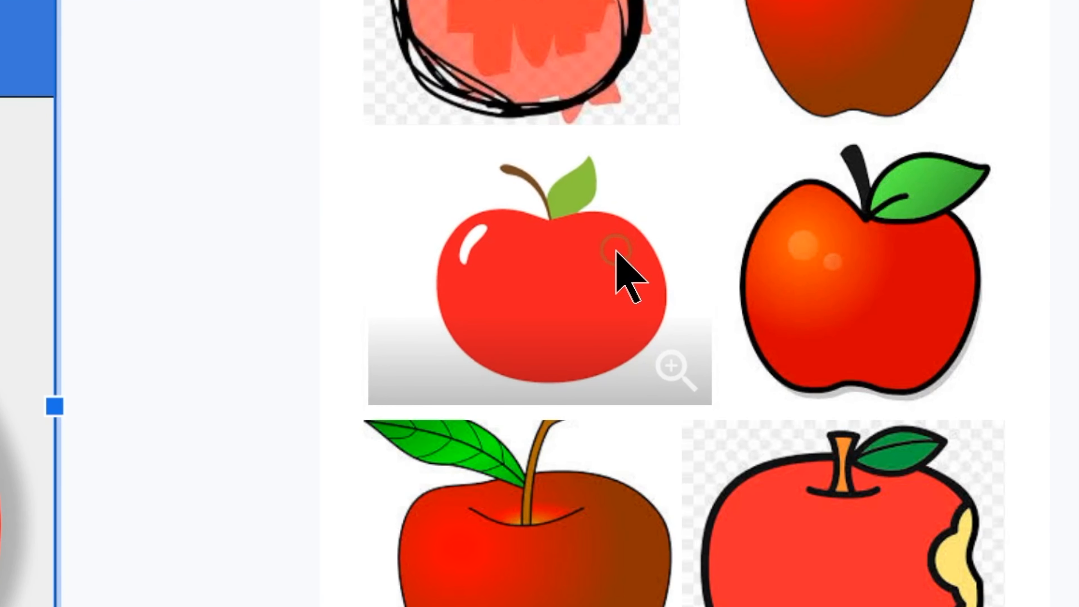
{"action": "double_click", "coordinate": [616, 252]}
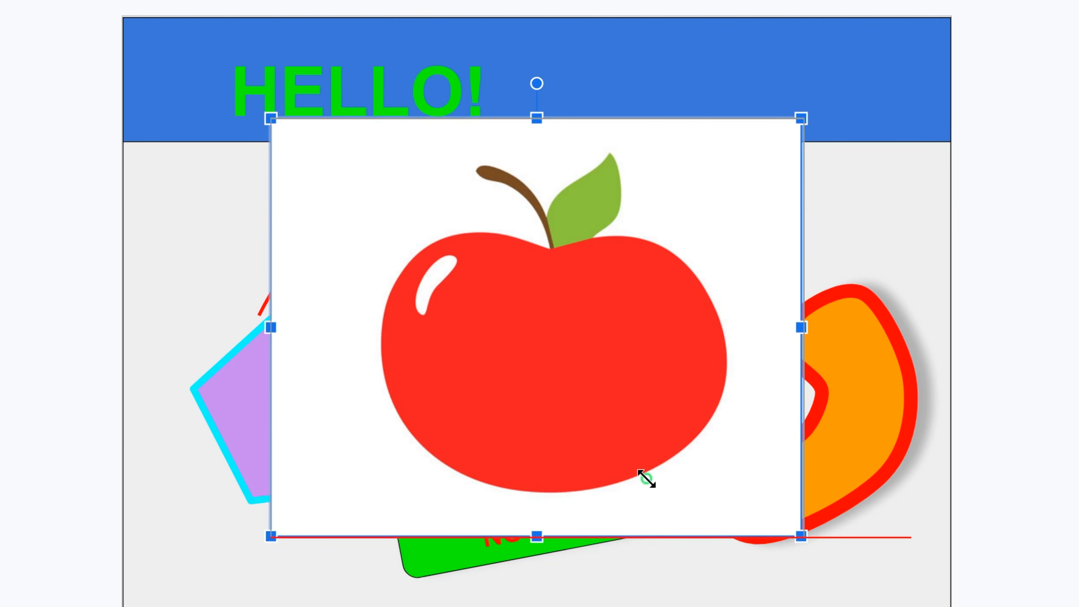
Step: Shrink the apple image and place it inside the right end of the blue HELLO! banner
{"action": "left_click_drag", "start_coordinate": [647, 479], "coordinate": [592, 356]}
{"action": "left_click_drag", "start_coordinate": [415, 246], "coordinate": [588, 234]}
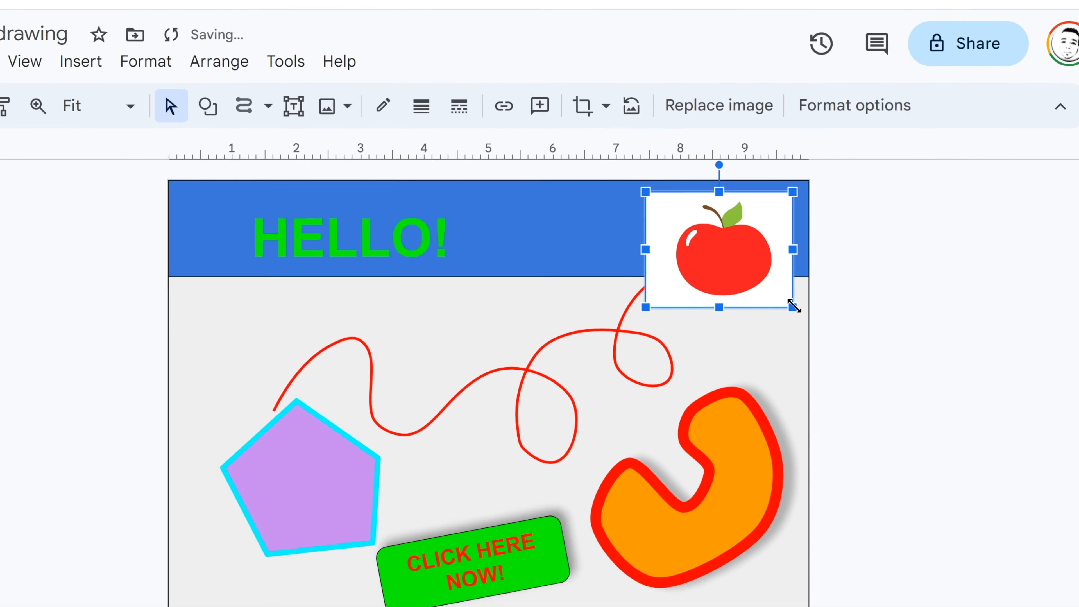
{"action": "left_click_drag", "start_coordinate": [792, 307], "coordinate": [670, 300]}
{"action": "left_click_drag", "start_coordinate": [551, 270], "coordinate": [702, 286]}
{"action": "left_click", "coordinate": [772, 301]}
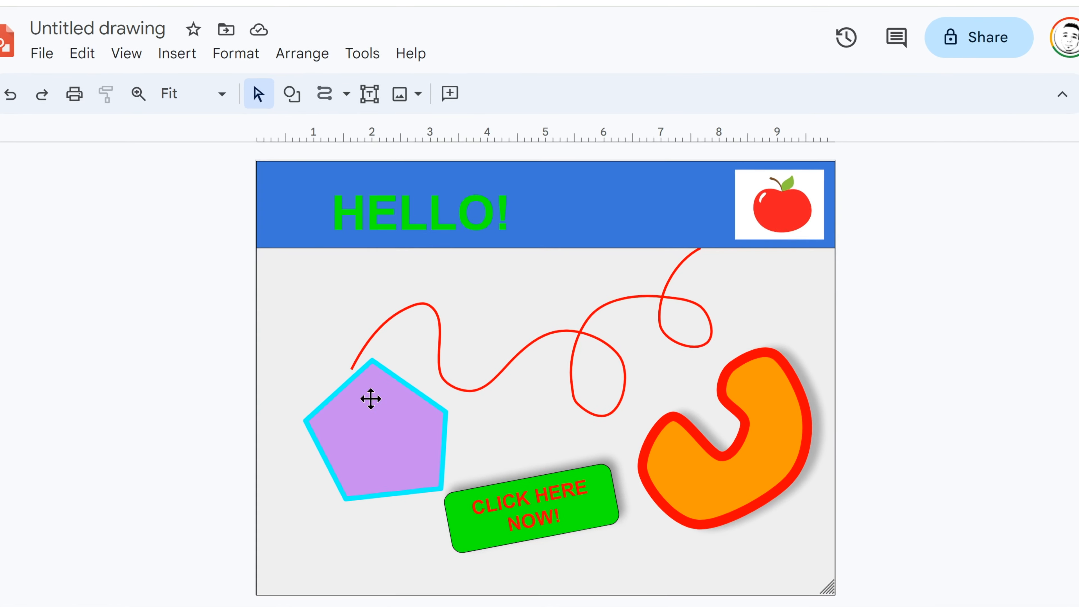
Step: Nudge the green button right, clear of the pentagon, and shrink the red scribble so it sits just below the banner
{"action": "left_click", "coordinate": [348, 408]}
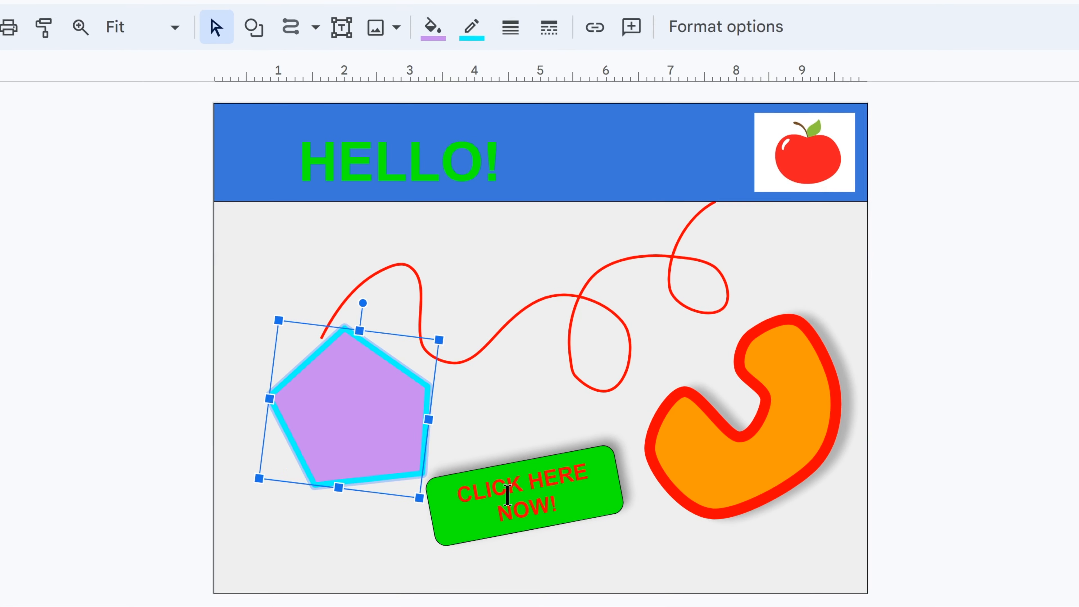
{"action": "left_click", "coordinate": [527, 484]}
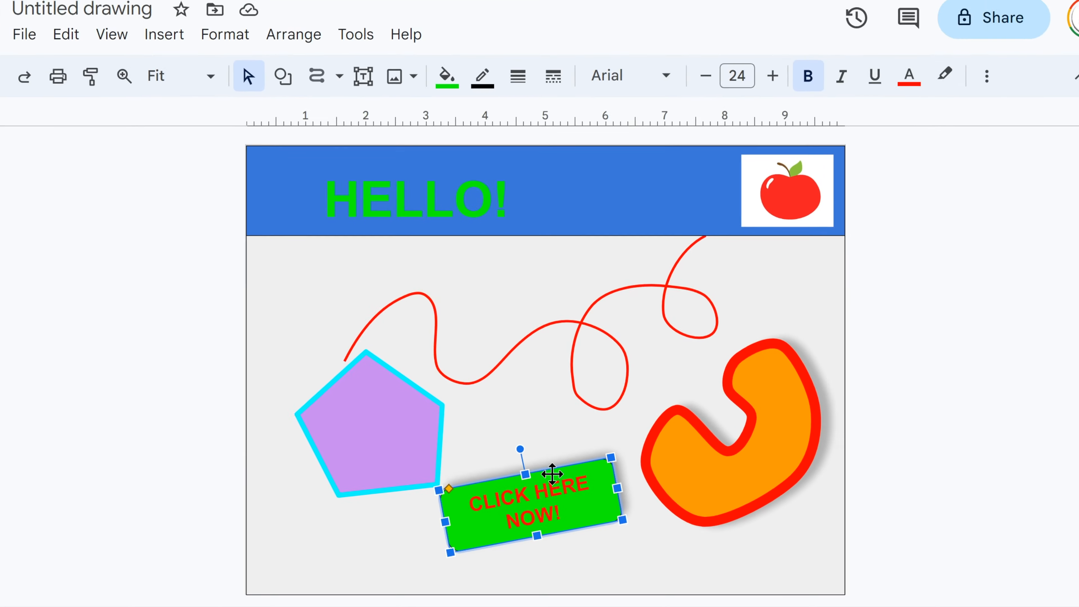
{"action": "left_click_drag", "start_coordinate": [547, 441], "coordinate": [559, 441]}
{"action": "left_click", "coordinate": [606, 354]}
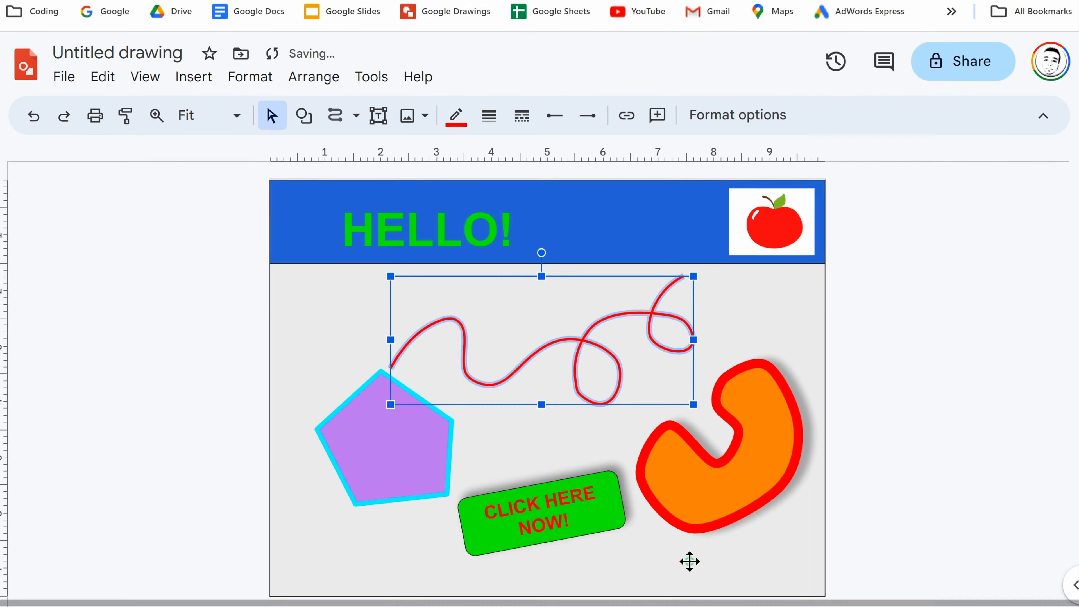
{"action": "left_click", "coordinate": [689, 559]}
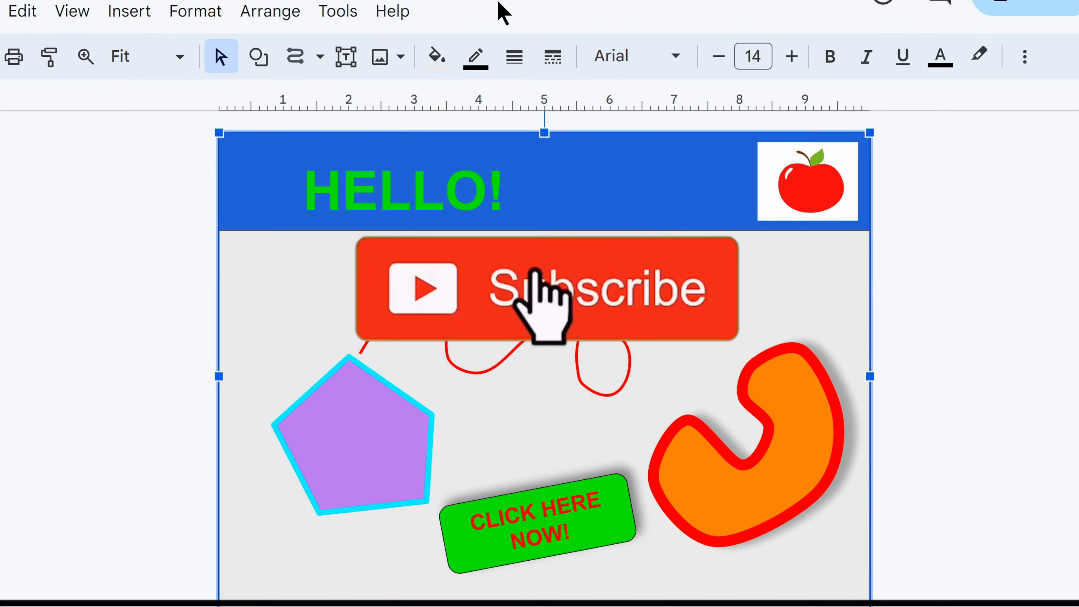